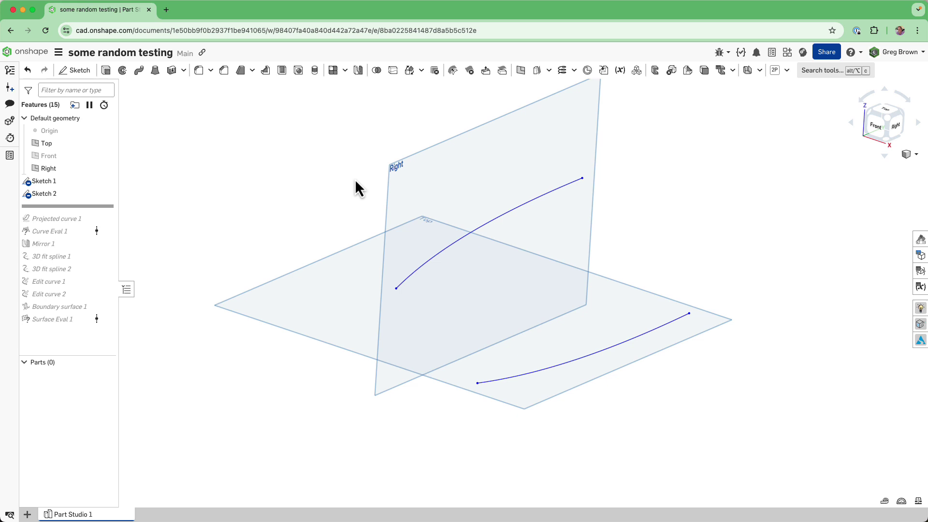
Edit Sketch 1, moving its Deg 2 label closer to the spline, then finish the sketch.
key("shift+1")
right_click_drag(399, 163, 401, 172)
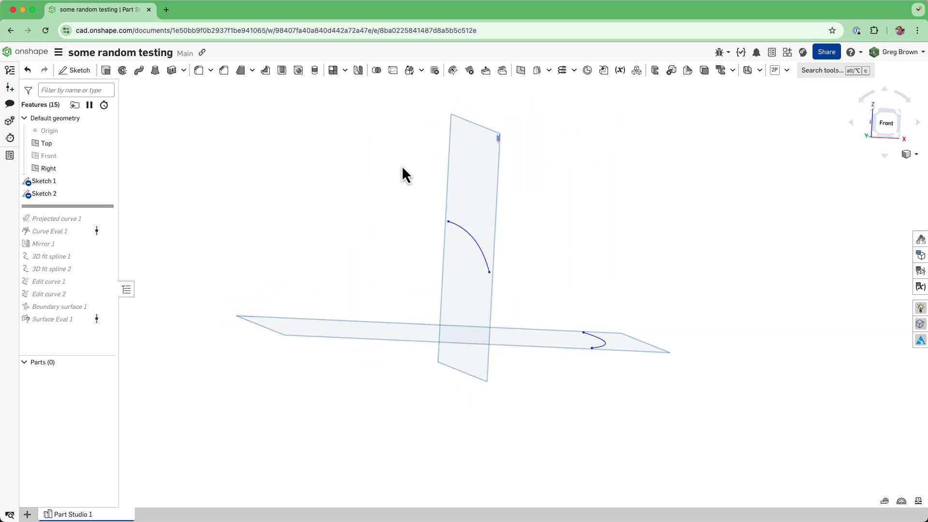
right_click_drag(503, 256, 476, 271)
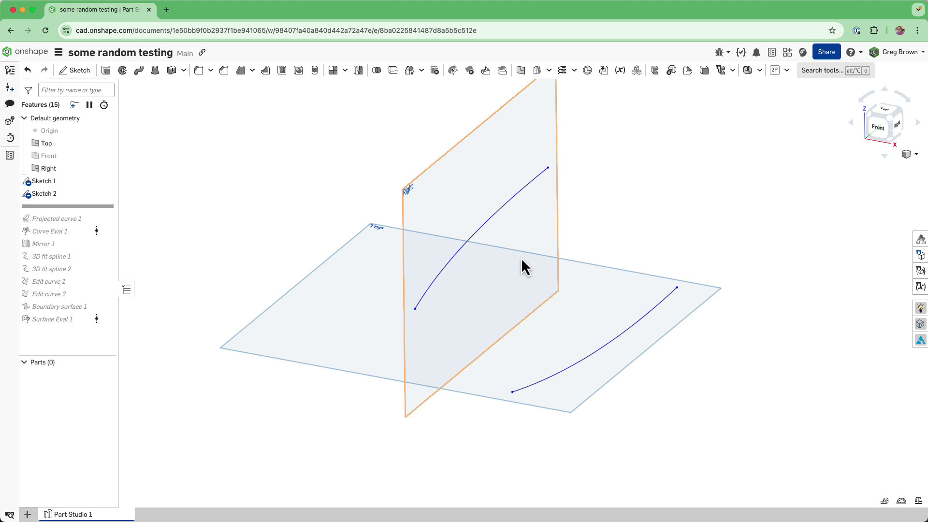
right_click(57, 183)
left_click(94, 202)
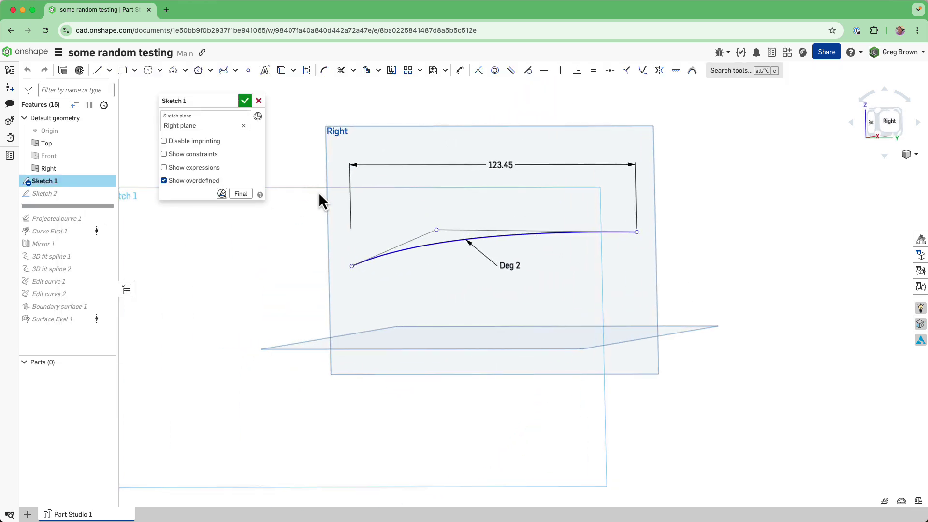
mouse_move(518, 262)
left_mouse_down()
mouse_move(490, 267)
mouse_move(509, 261)
left_mouse_up()
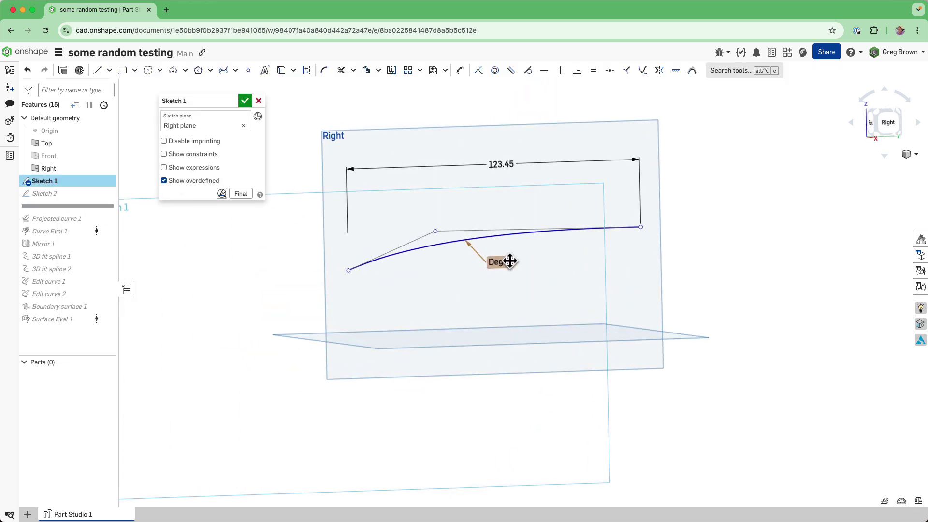
mouse_move(449, 255)
right_mouse_down()
mouse_move(462, 264)
mouse_move(418, 262)
right_mouse_up()
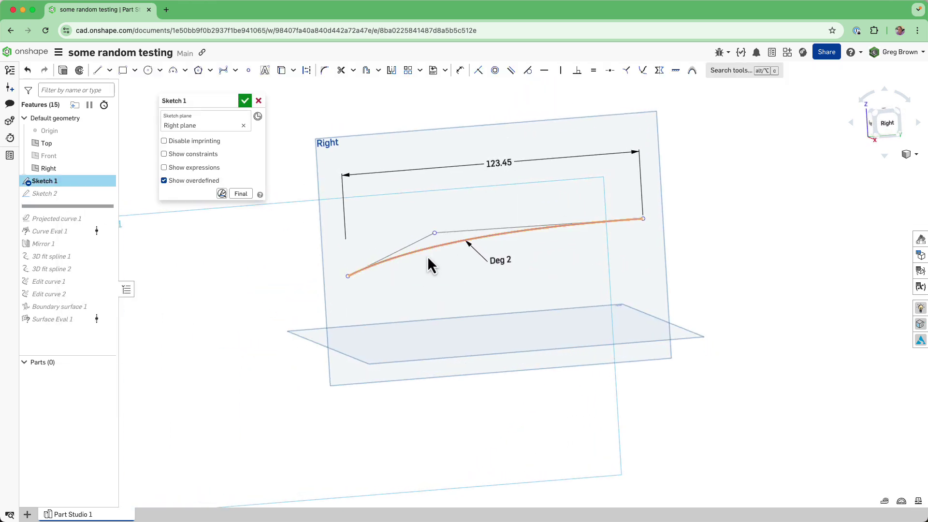
mouse_move(523, 221)
right_mouse_down()
mouse_move(549, 233)
mouse_move(505, 184)
right_mouse_up()
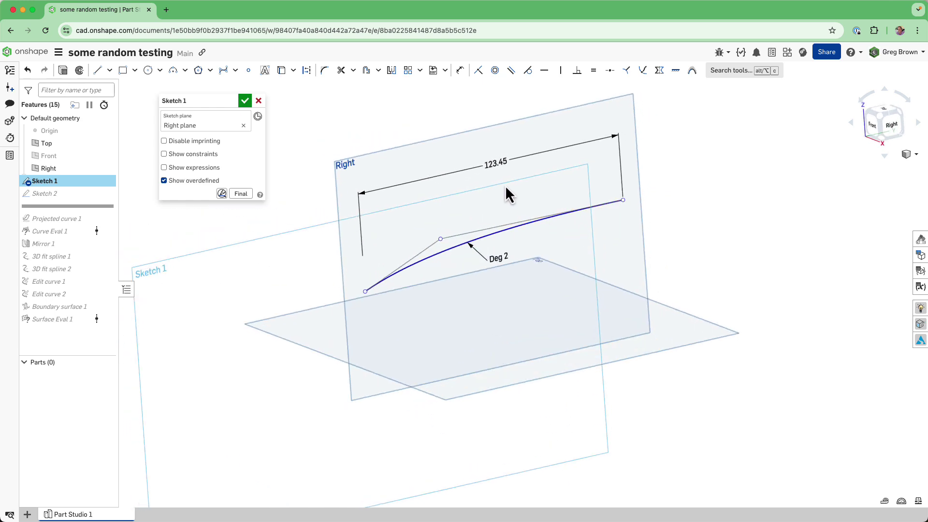
left_click(244, 101)
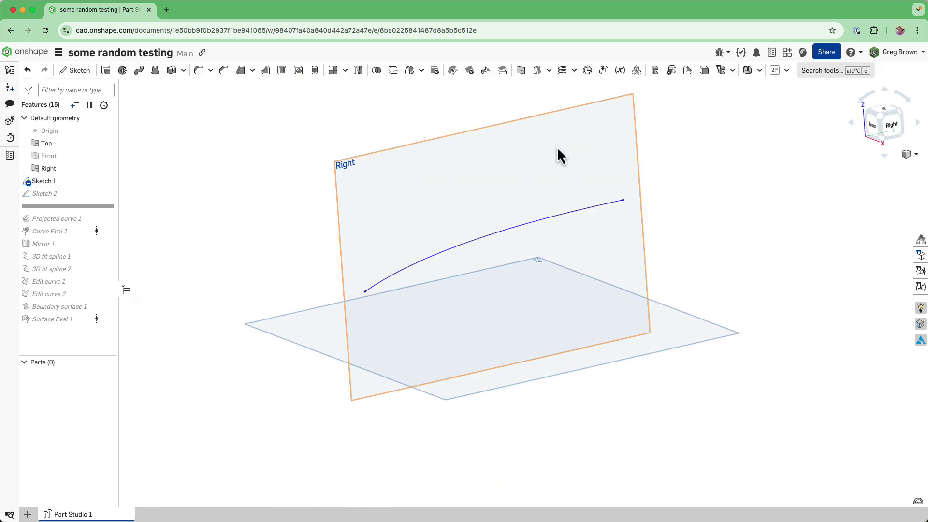
Open Sketch 2 for editing and close it again unchanged.
right_click(79, 199)
left_click(116, 222)
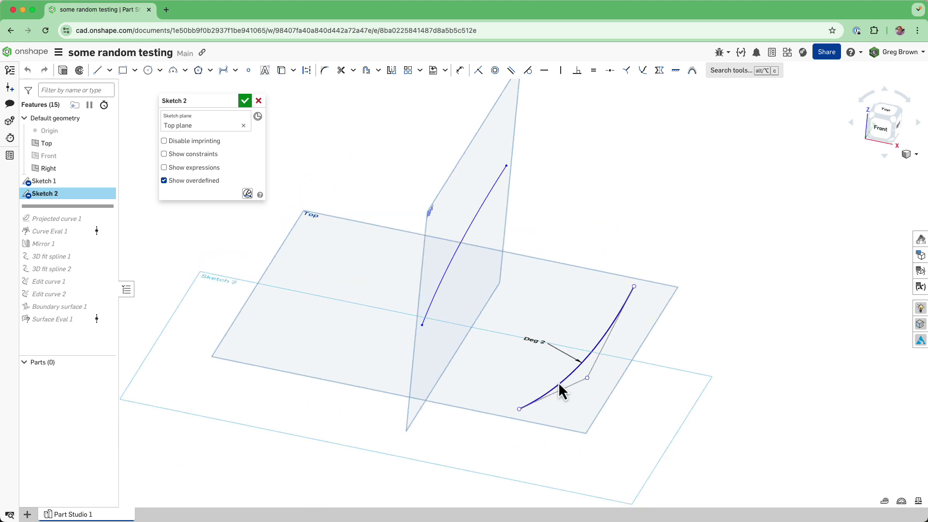
left_click(245, 101)
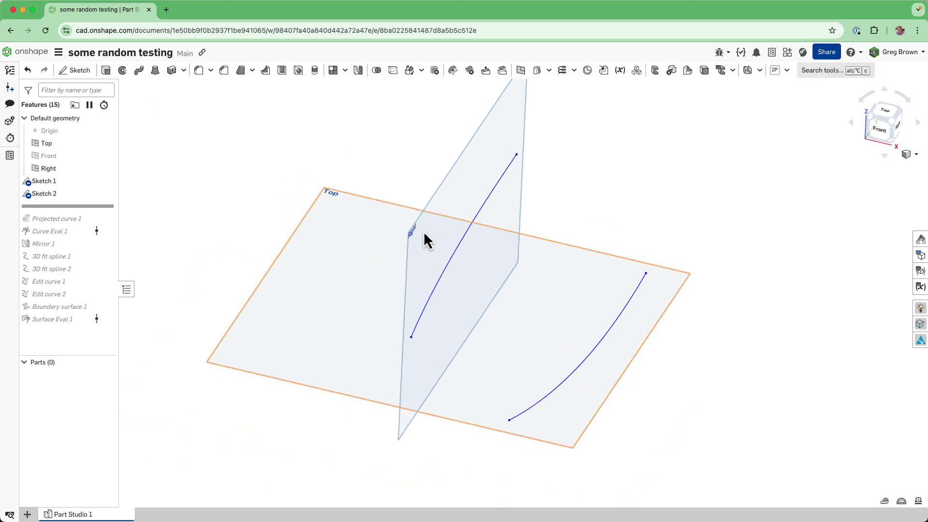
Roll forward to Projected curve 1 and recompute it with Approximate turned off.
left_click_drag(102, 208, 77, 218)
right_click(89, 213)
left_click(124, 231)
left_click(174, 178)
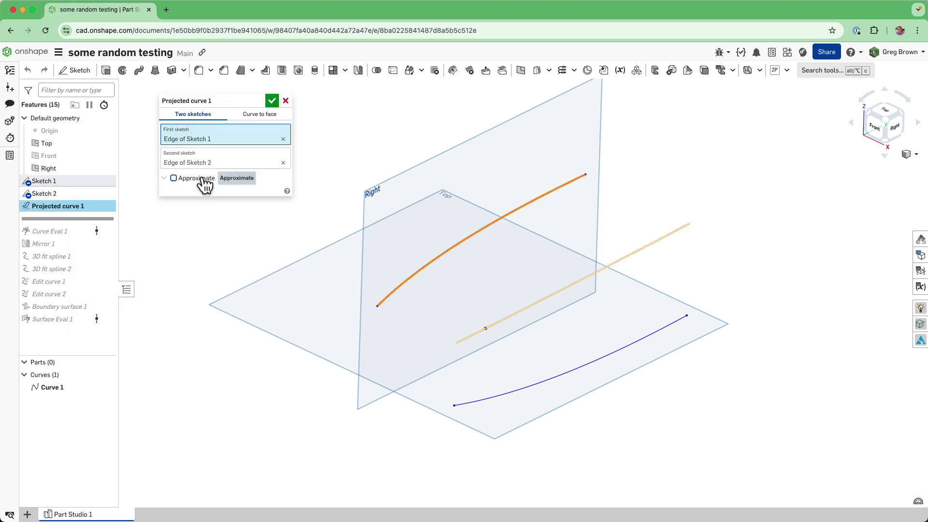
left_click(272, 100)
Inspect the red projected curve and the Top- and Right-plane curves, then roll forward to Curve Eval 1.
right_click_drag(484, 203, 570, 242)
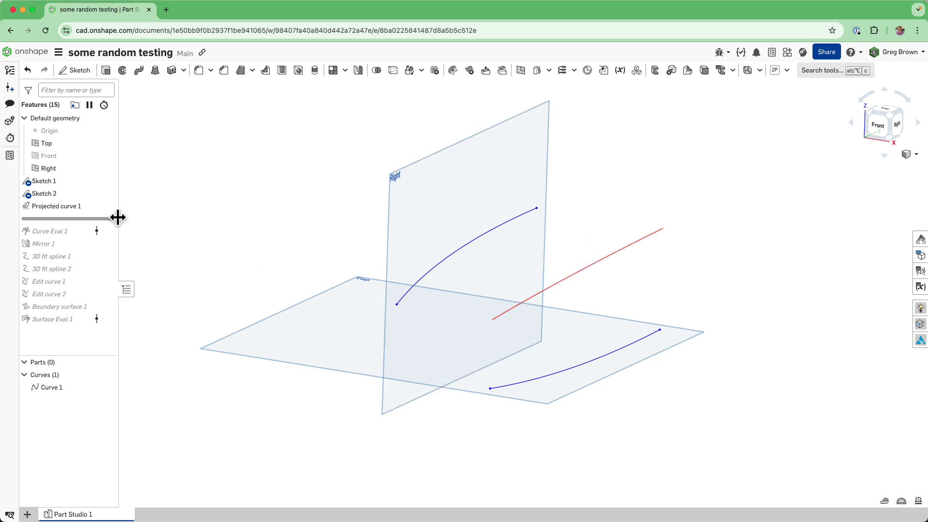
left_click(627, 247)
left_click(696, 258)
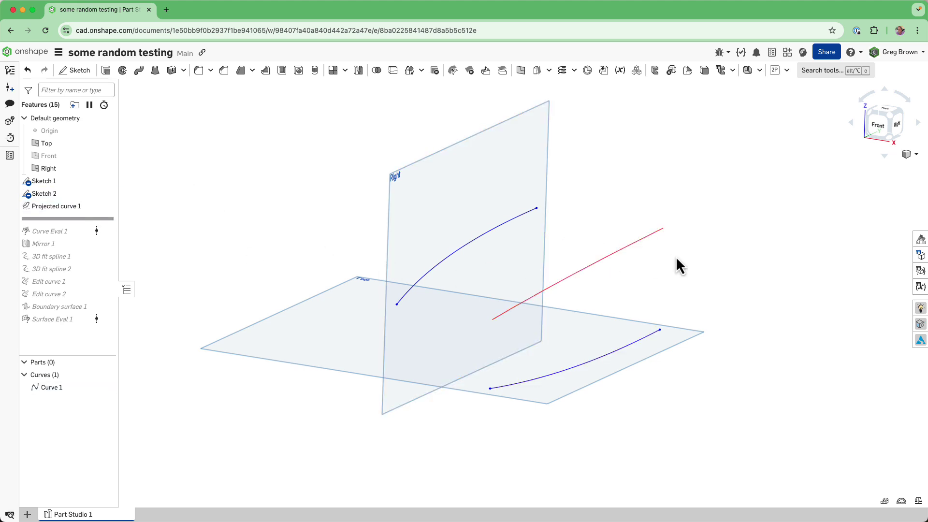
left_click(603, 357)
left_click(514, 220)
left_click(627, 202)
left_click_drag(68, 226, 68, 231)
Edit Curve Eval 1, read its degree 3, 14 spans, 17 control points report, and confirm.
right_click(93, 216)
left_click(111, 241)
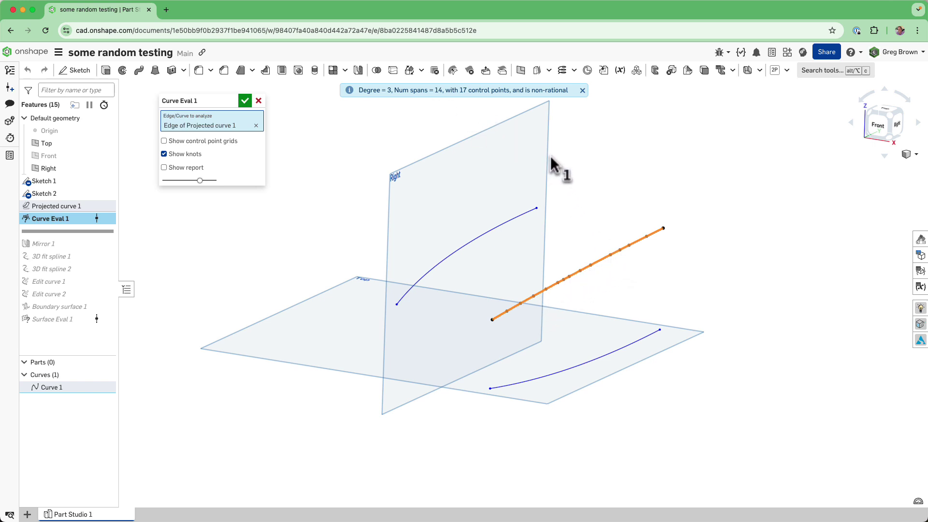
right_click_drag(613, 196, 662, 237)
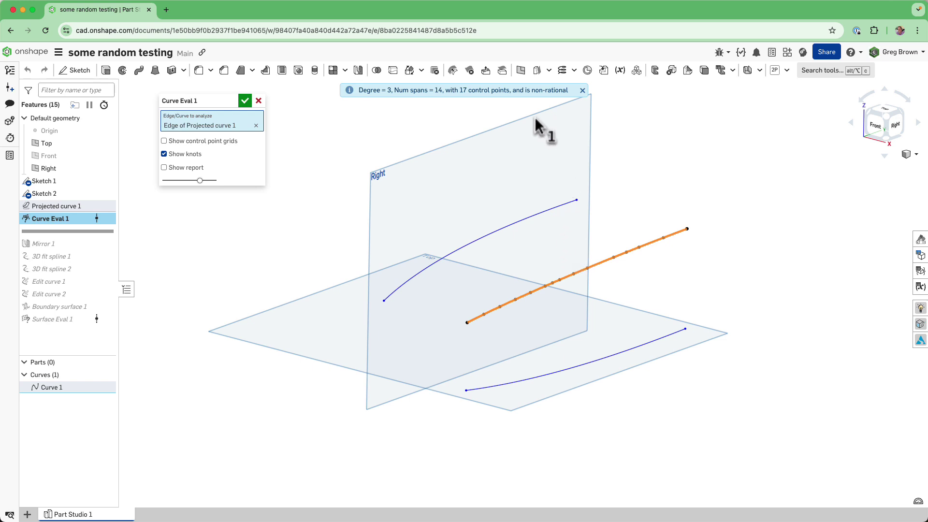
left_click(583, 90)
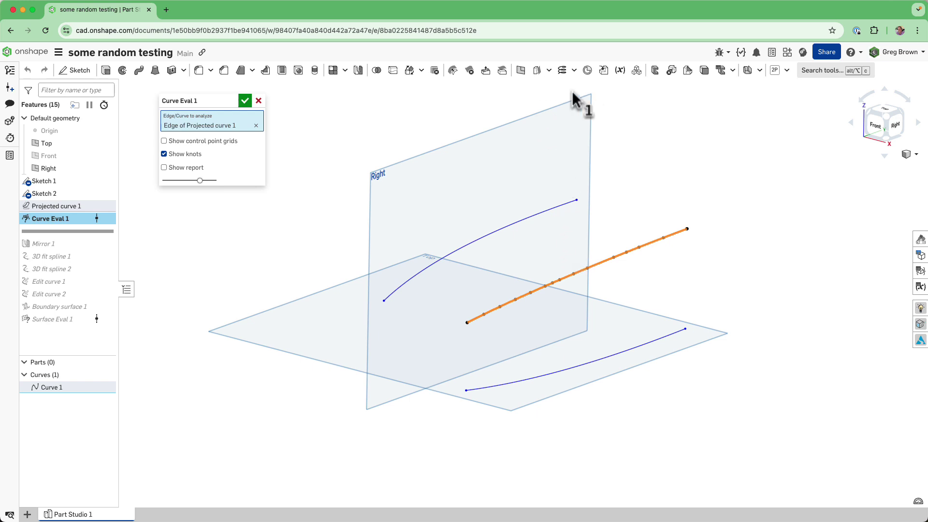
left_click(246, 101)
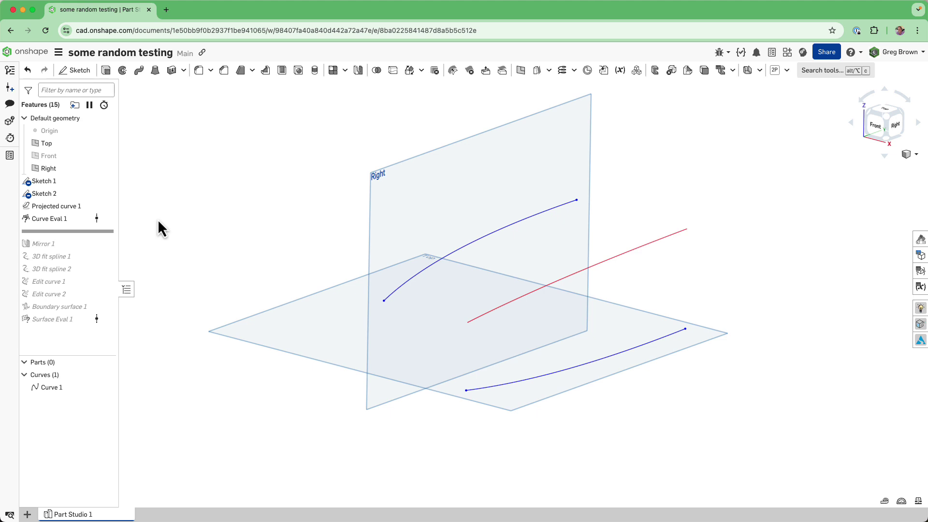
Roll forward to include Mirror 1 and show the mirrored Curve 2.
left_click_drag(102, 231, 97, 250)
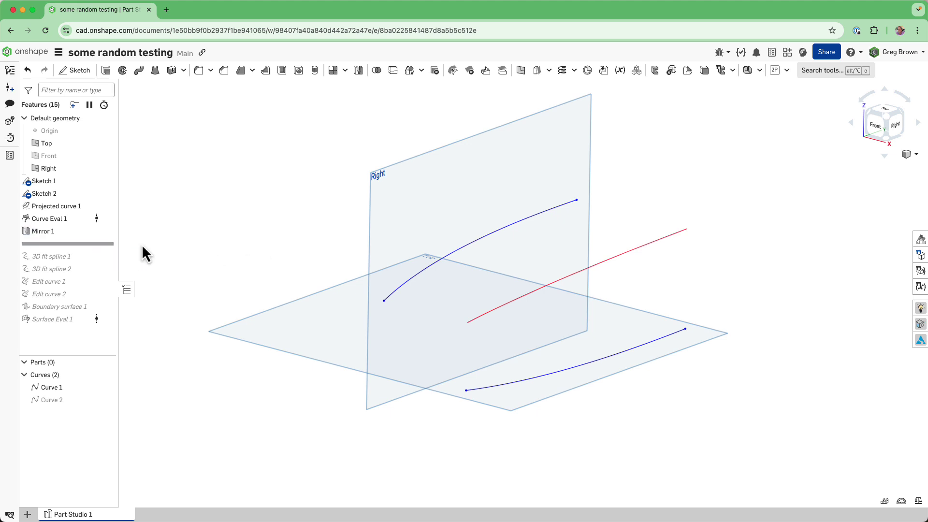
left_click(108, 400)
right_click_drag(193, 338, 203, 280)
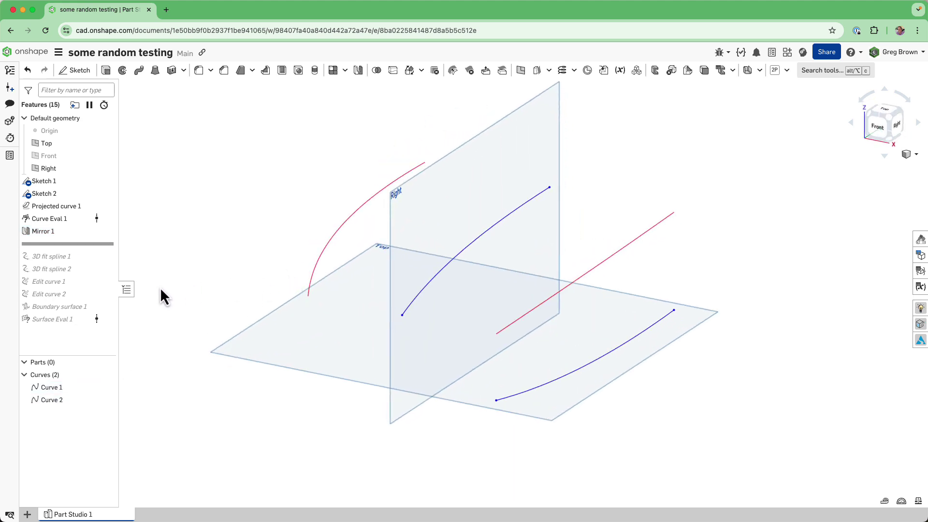
Roll forward through both 3D fit splines and show Curve 3 and Curve 4.
left_click_drag(94, 260, 91, 274)
left_click(106, 412)
left_click(106, 424)
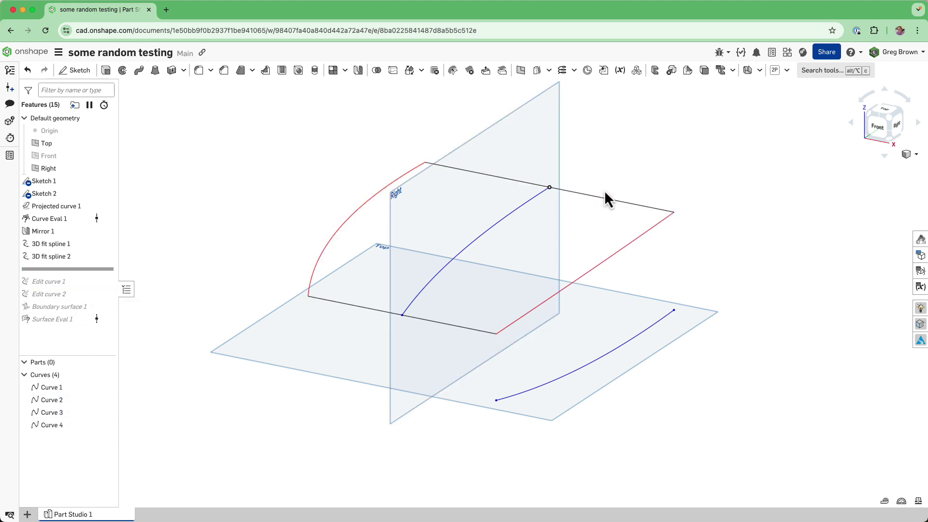
right_click_drag(424, 163, 674, 190)
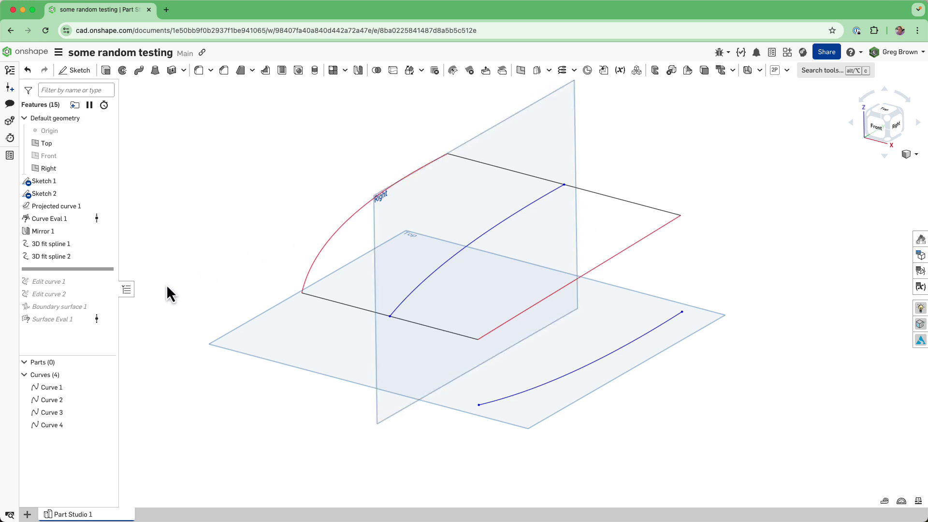
Suppress Edit curve 1 and Edit curve 2 and roll forward to Boundary surface 1.
left_click(85, 293, "shift")
right_click(97, 297)
left_click(114, 312)
left_click_drag(97, 269, 115, 309)
Run a curvature analysis on the boundary surface face with combs hidden, then close it.
right_click_drag(126, 304, 236, 266)
left_click(524, 234)
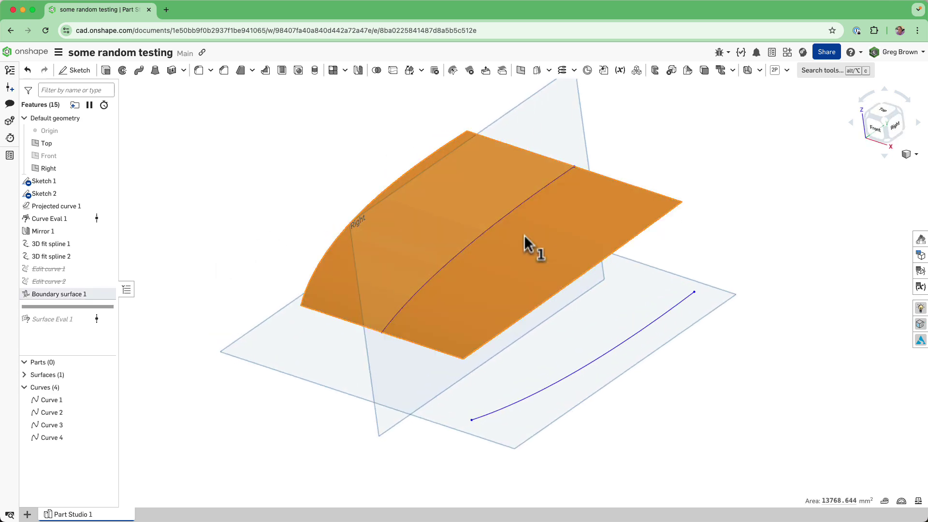
key("shift+c")
left_click(123, 127)
right_click_drag(339, 213, 537, 201)
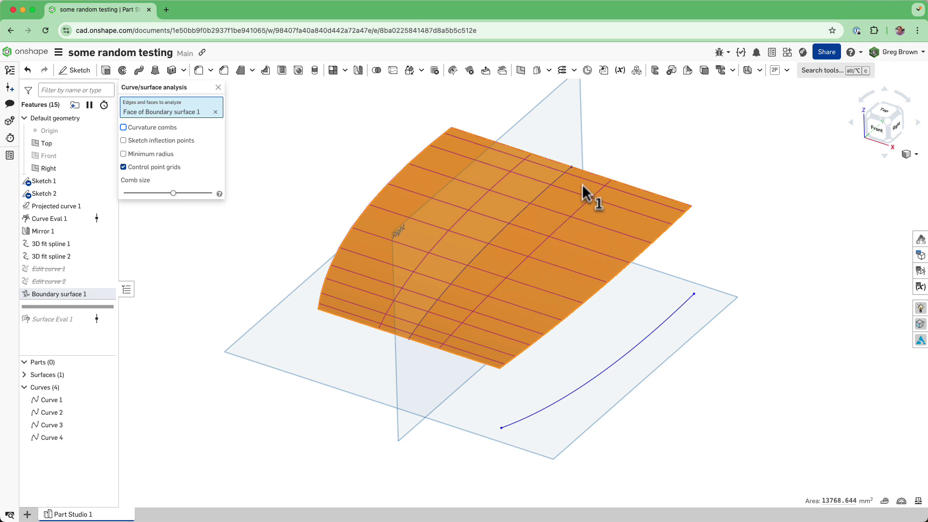
left_click(219, 88)
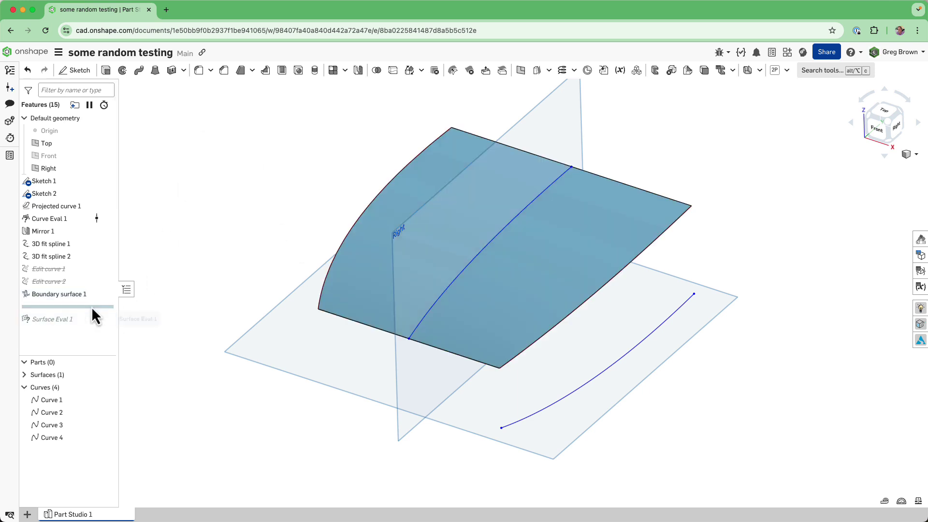
Edit Surface Eval 1, toggle knots and control grid, check spans 10×1 and 13×4 CPs, then cancel.
right_click(70, 311)
left_click(85, 321)
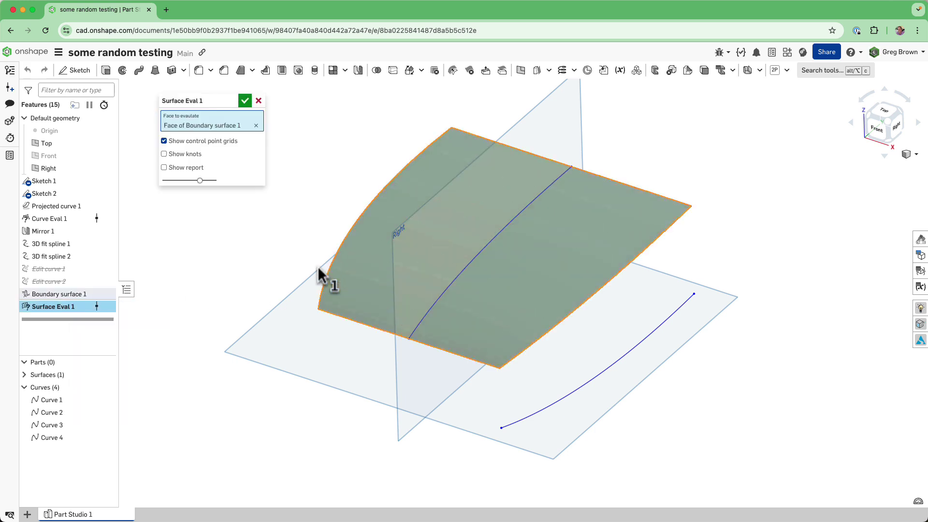
left_click(182, 155)
left_click(189, 142)
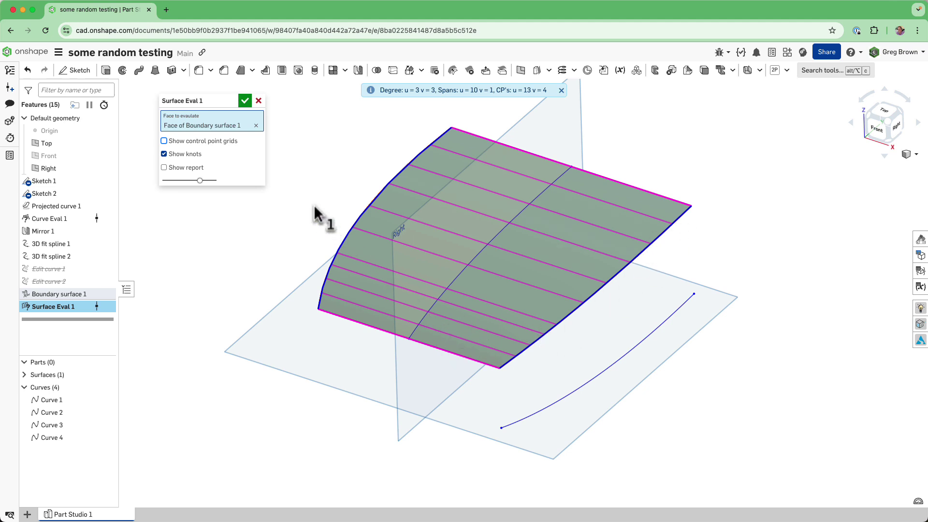
left_click(197, 141)
left_click(195, 155)
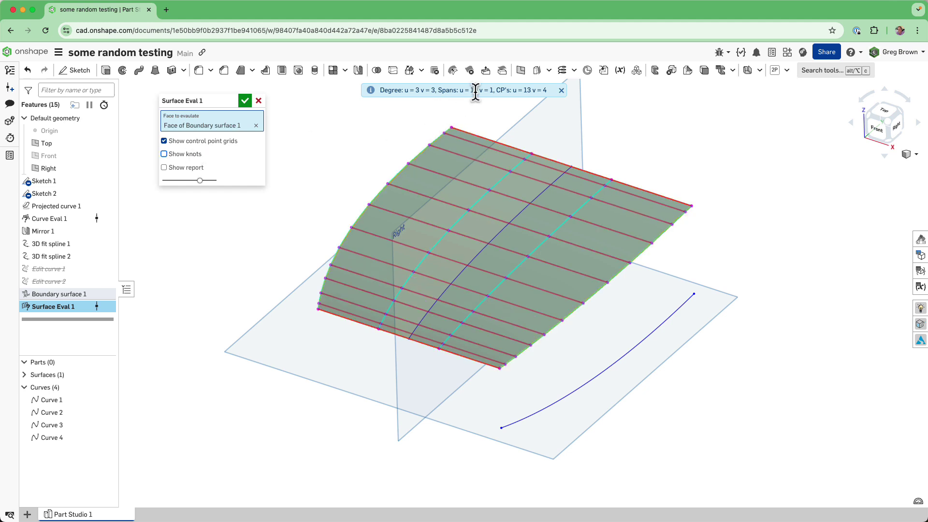
left_click_drag(440, 90, 467, 92)
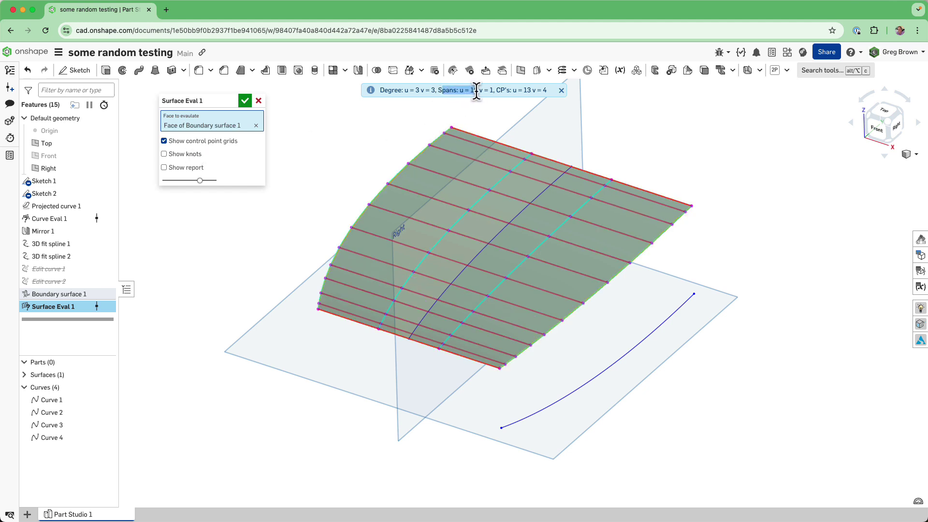
double_click(479, 91)
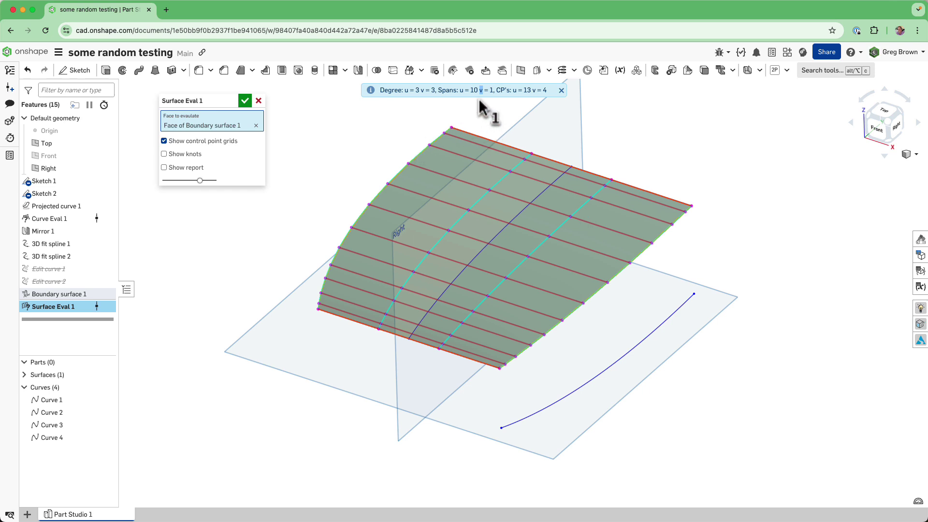
left_click(259, 101)
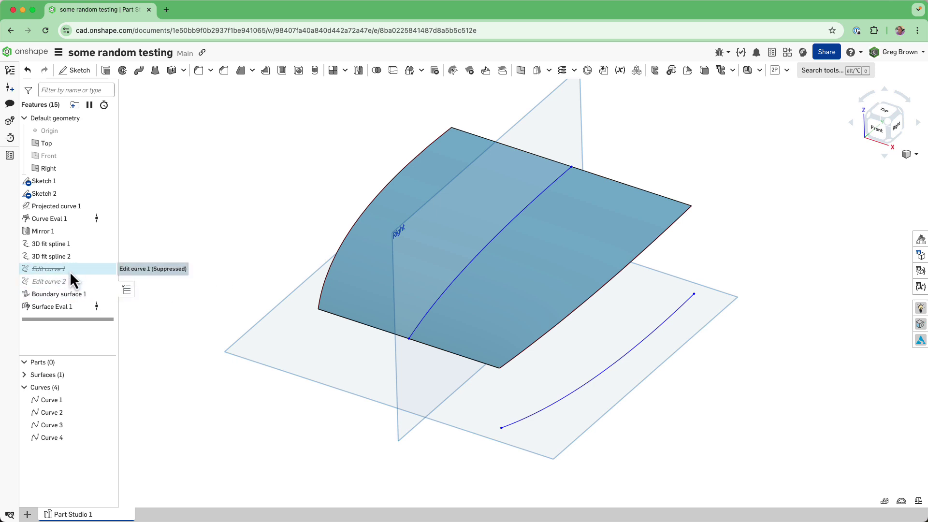
Measure the distance between the surface's top and bottom edges, then clear the selection.
left_click(574, 70)
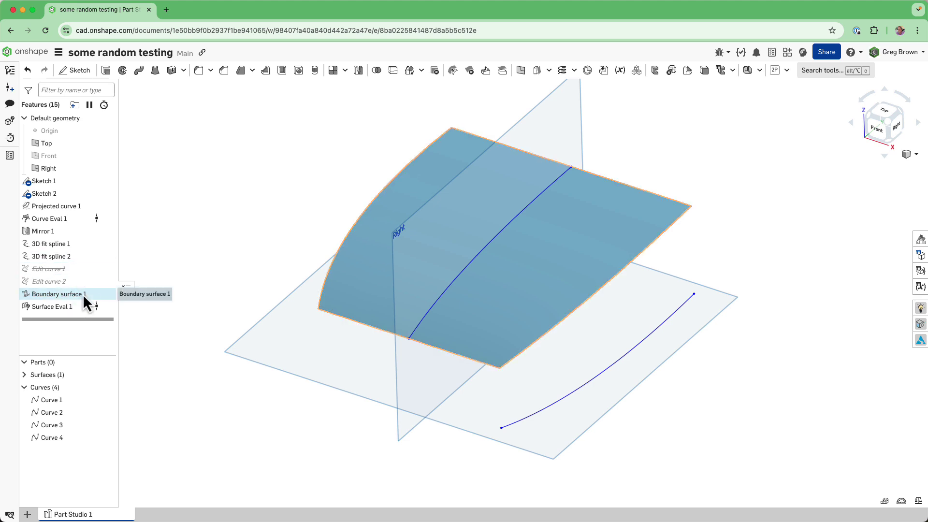
left_click(527, 152)
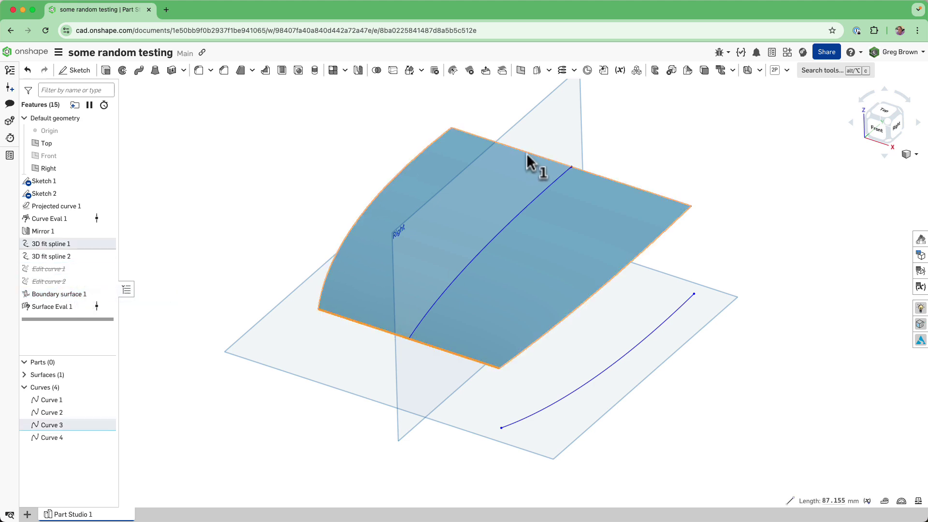
left_click(528, 152)
key("Up")
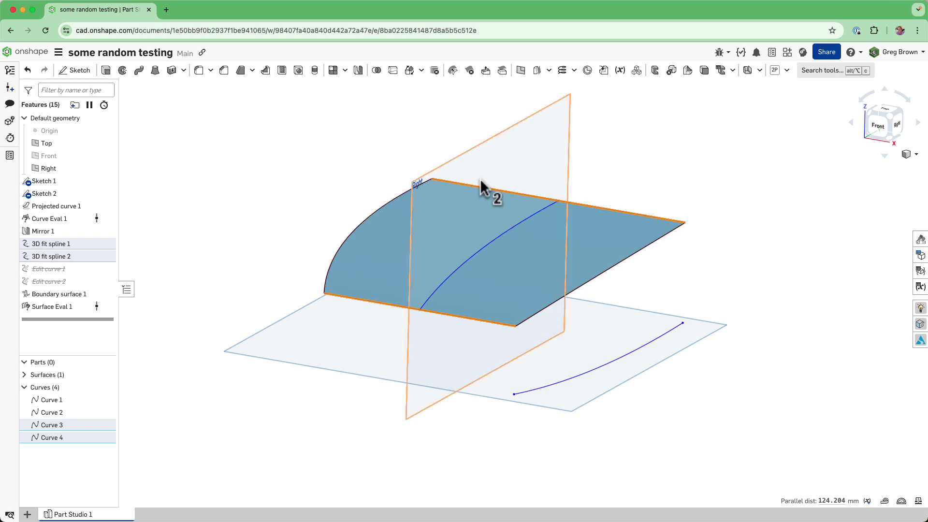
left_click(605, 172)
Select Edit curve 1 and Edit curve 2 and bring up their context actions.
left_click(73, 272)
left_click(70, 281, "shift")
right_click(75, 285)
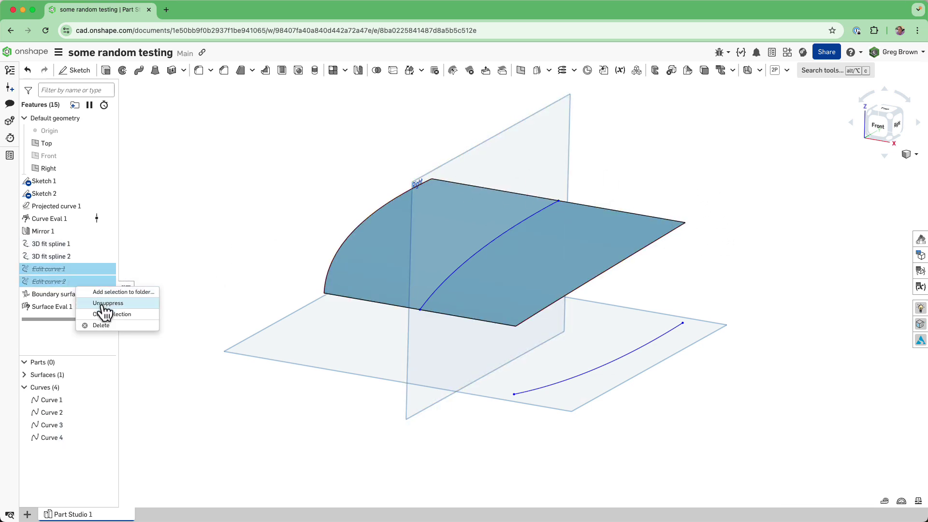
Unsuppress both curve edits and open Edit curve 1 for editing.
left_click(104, 303)
right_click(64, 269)
left_click(92, 296)
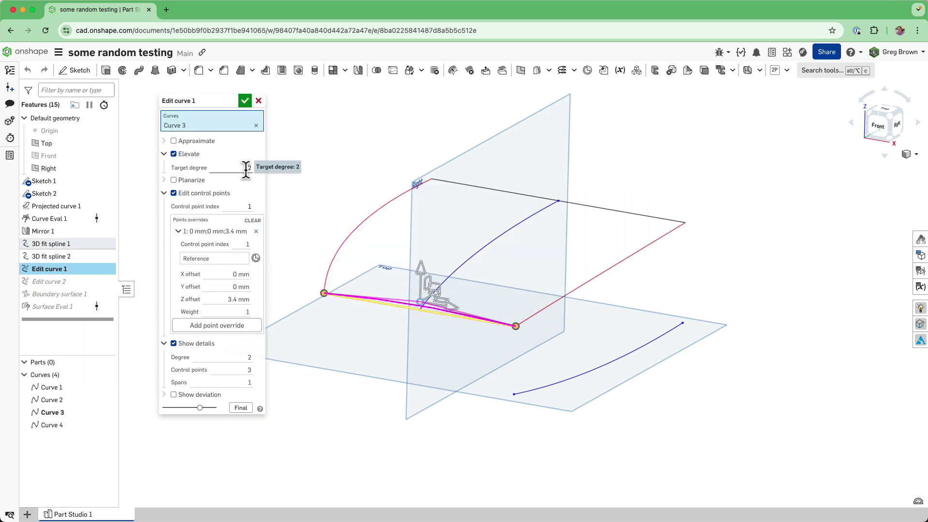
left_click(164, 193)
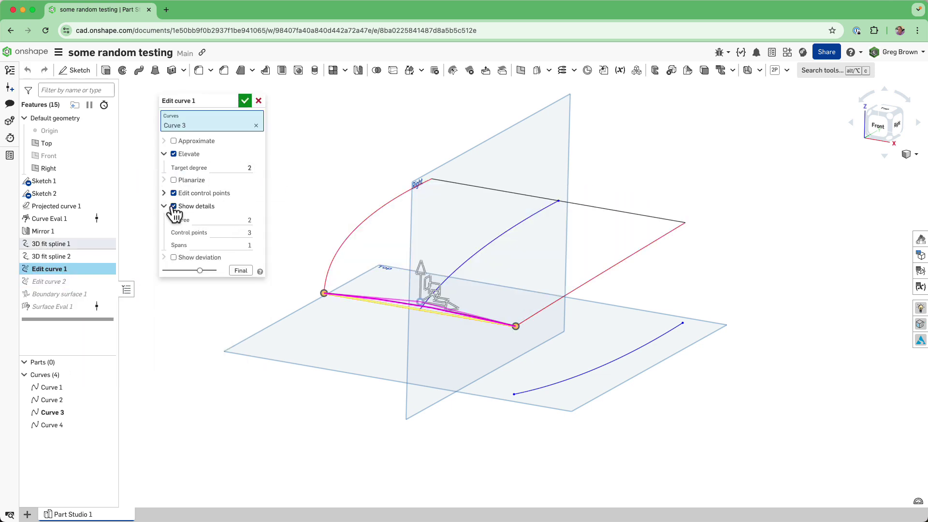
left_click(165, 206)
Raise Curve 3's middle control point by 4.7 mm in Z and accept the edit.
right_click_drag(384, 317, 415, 309)
left_click(165, 193)
mouse_move(408, 268)
left_mouse_down()
mouse_move(415, 255)
mouse_move(414, 268)
left_mouse_up()
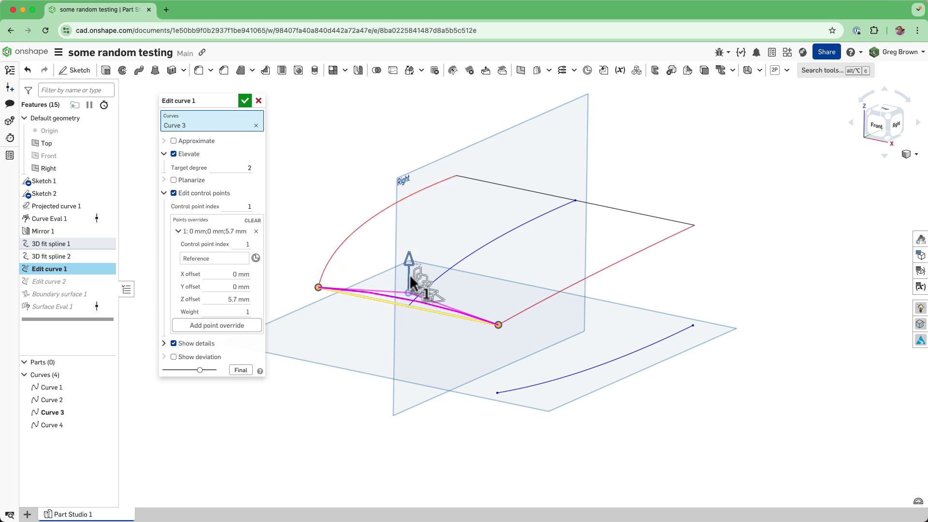
left_click_drag(412, 268, 412, 269)
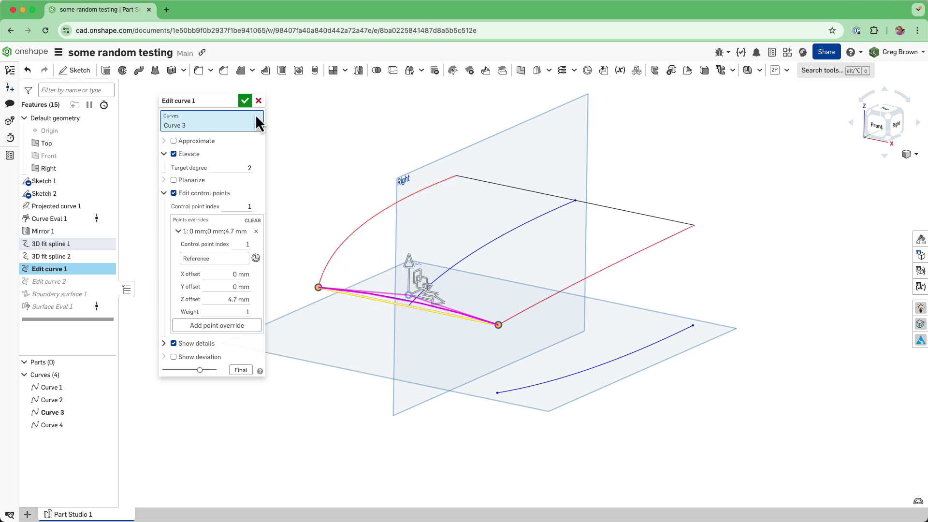
left_click(247, 102)
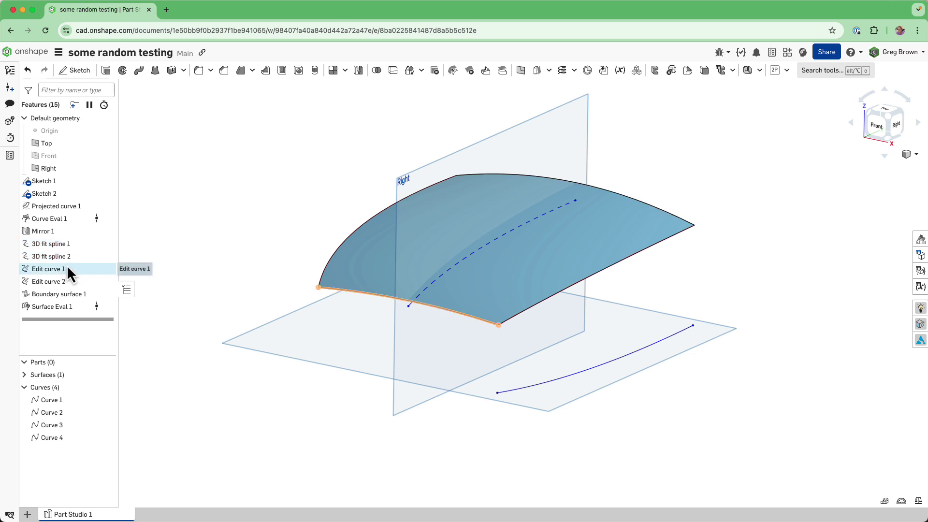
left_click(70, 268)
left_click(71, 281, "shift")
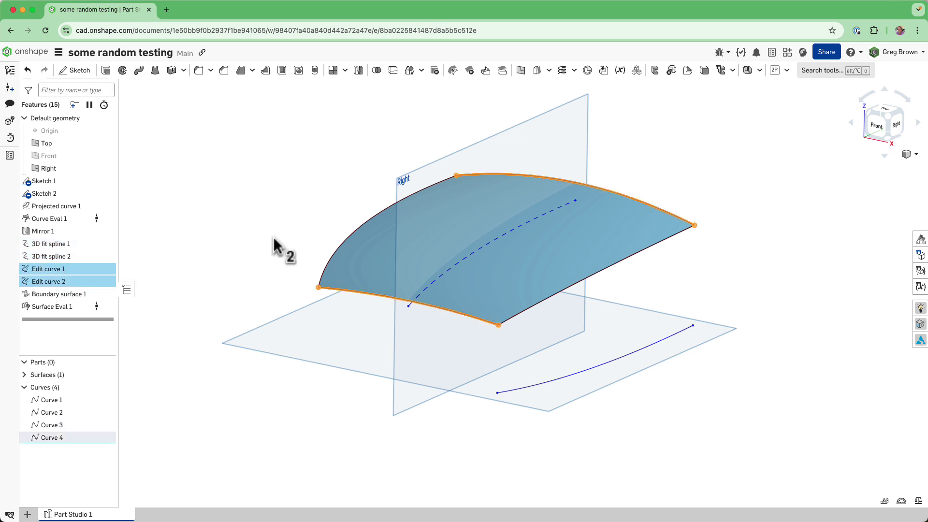
right_click_drag(259, 244, 329, 236)
key("Escape")
left_click(63, 293)
right_click_drag(280, 263, 535, 237)
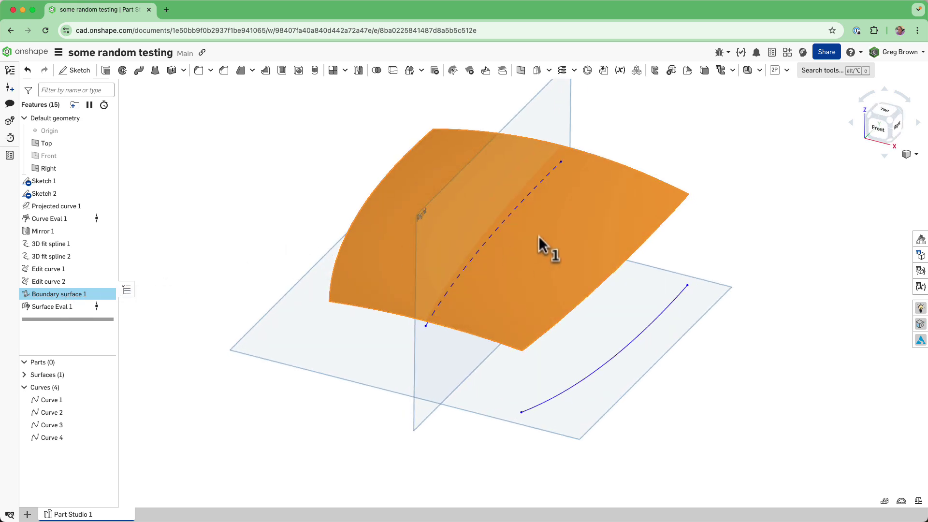
right_click_drag(678, 188, 704, 163)
key("Escape")
left_click(599, 216)
key("z")
right_click_drag(600, 216, 631, 288)
key("Escape")
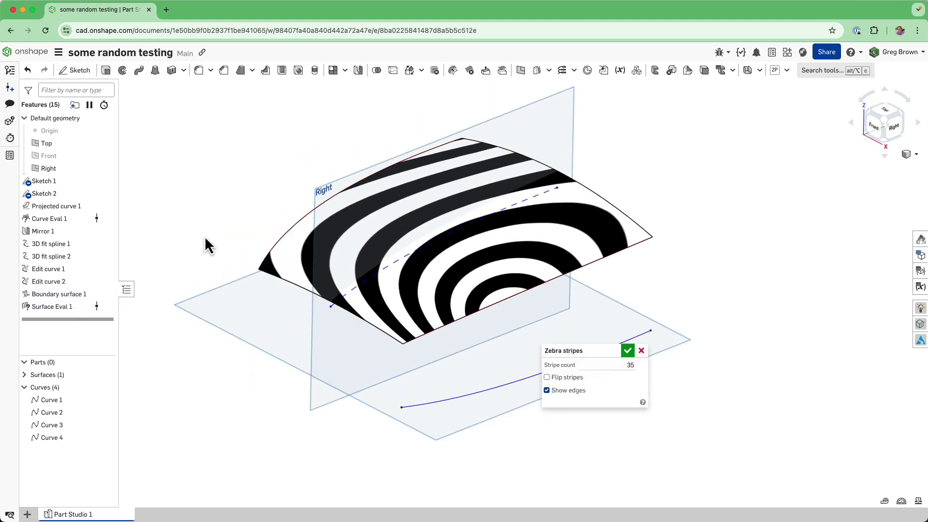
key("Escape")
Reopen Surface Eval 1 and alternate front and isometric views to inspect the 13×4 control grid.
right_click(67, 307)
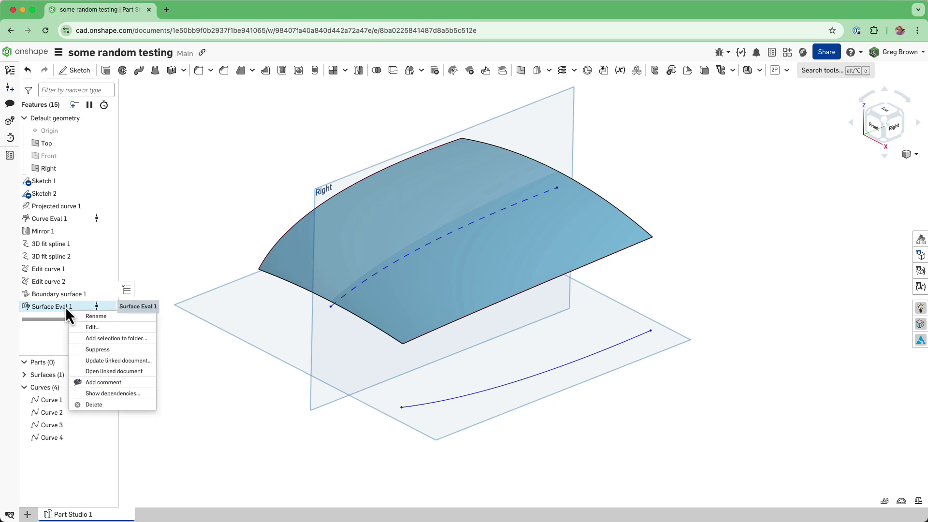
left_click(93, 328)
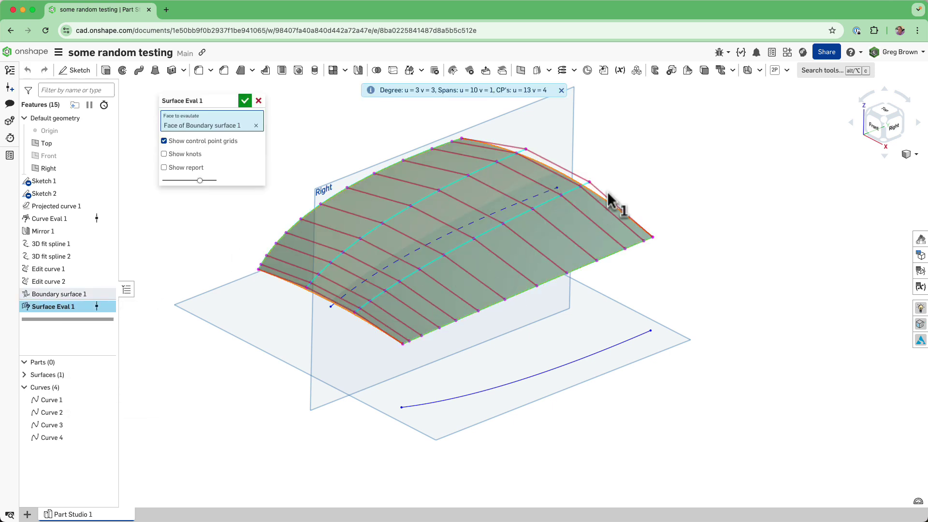
key("shift+1")
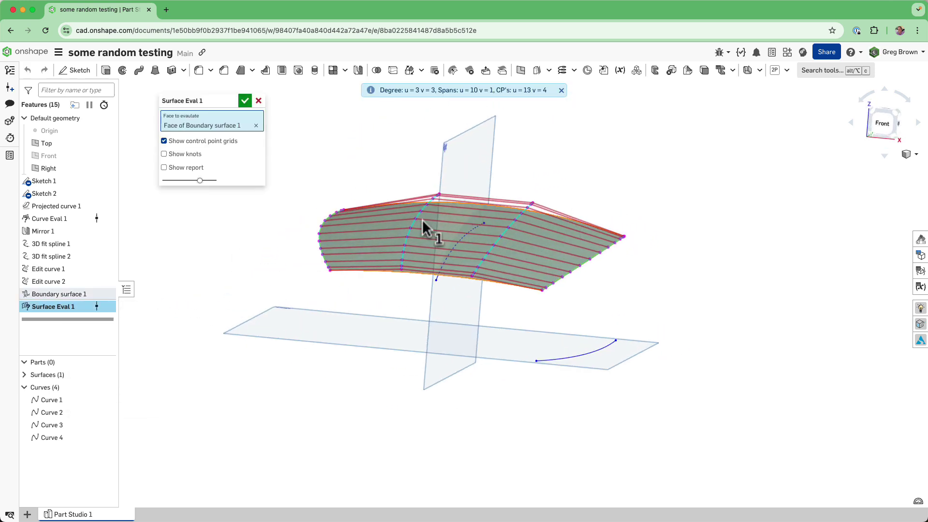
right_click_drag(565, 203, 516, 296)
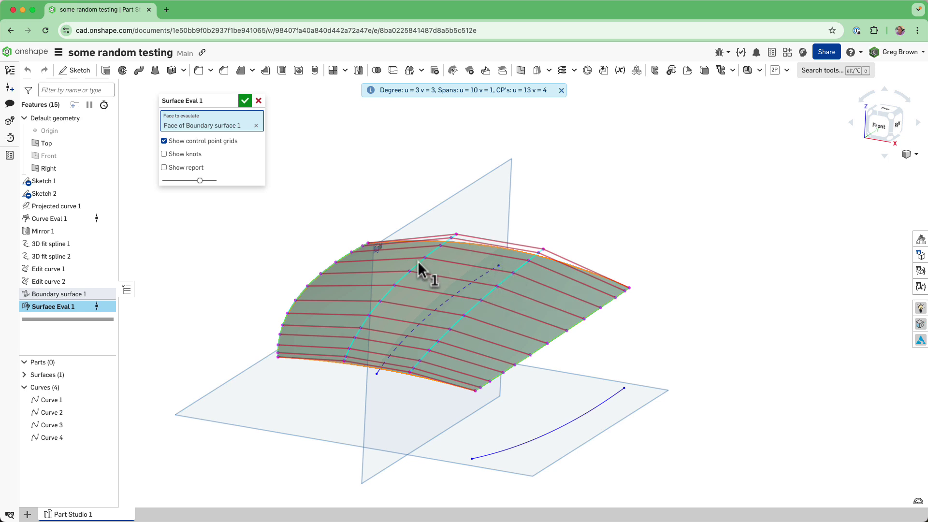
key("shift+1")
key("shift+7")
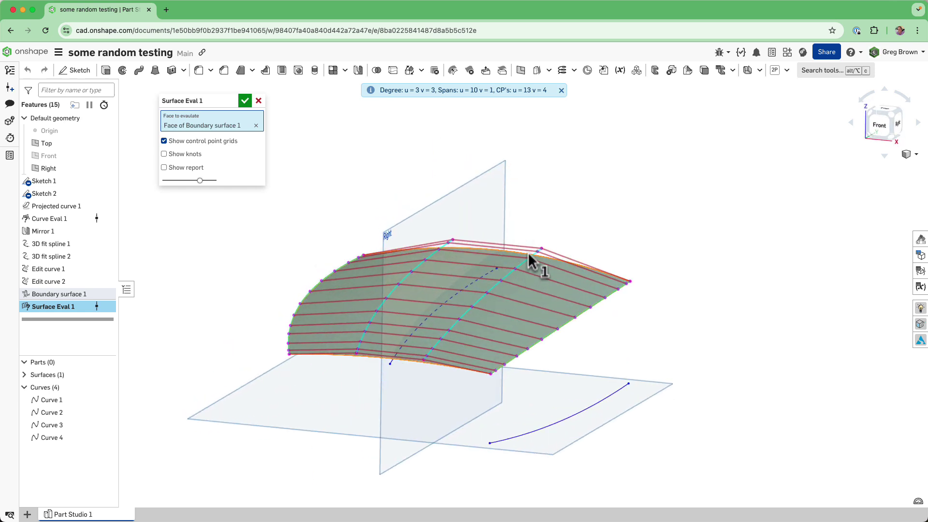
key("shift+1")
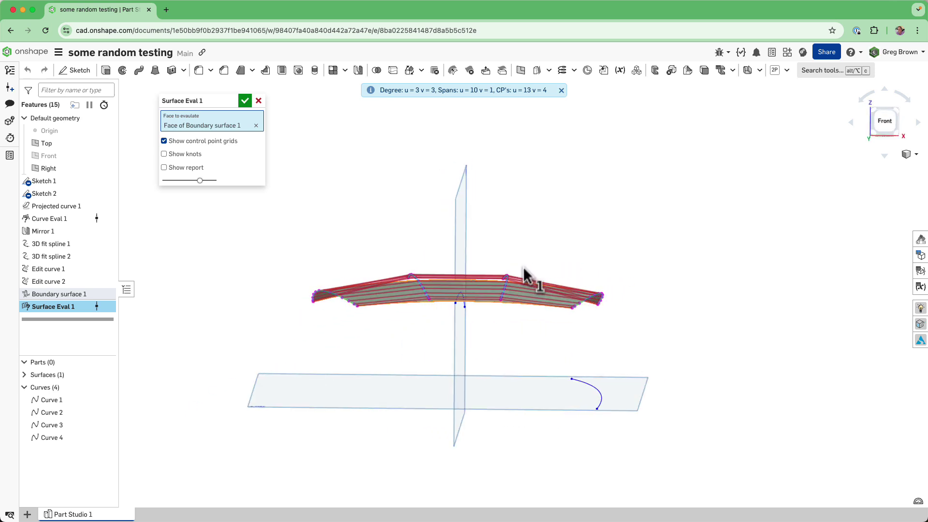
key("shift+7")
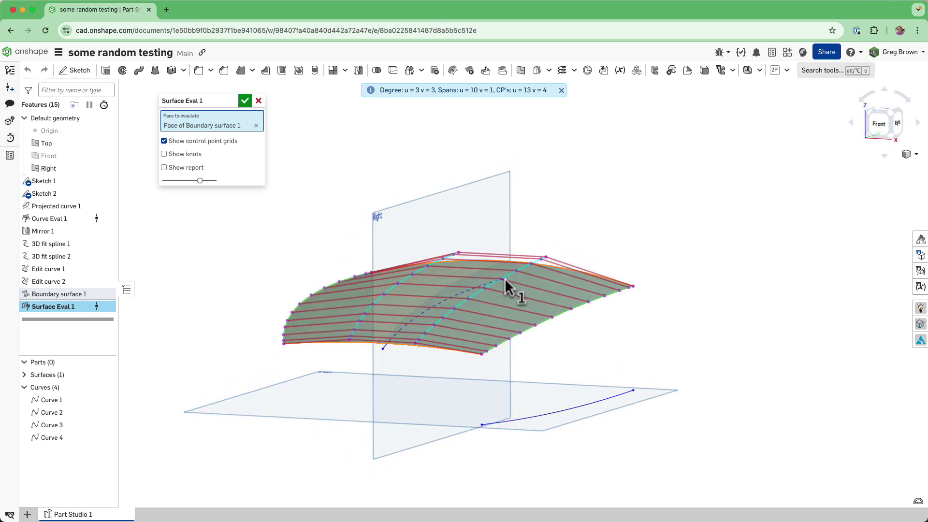
Cancel Surface Eval 1 and measure between two opposite boundary edges from front, right and isometric views.
left_click(258, 100)
left_click(492, 241)
left_click(393, 374)
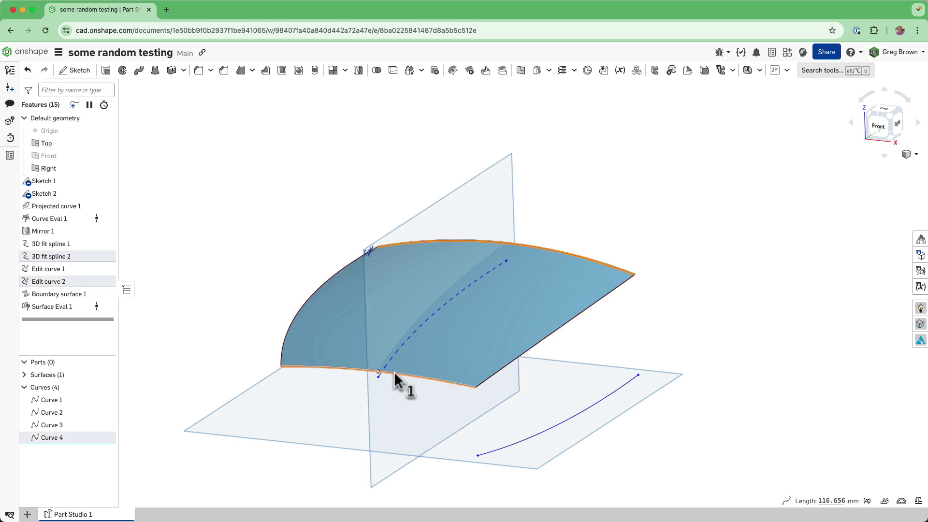
key("shift+1")
right_click_drag(444, 358, 474, 263)
key("shift+4")
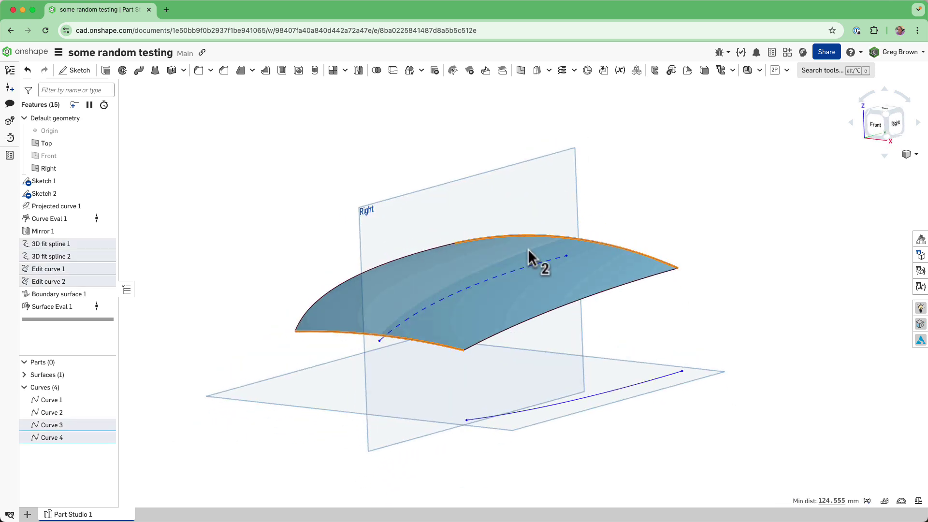
right_click_drag(475, 241, 532, 243)
key("shift+7")
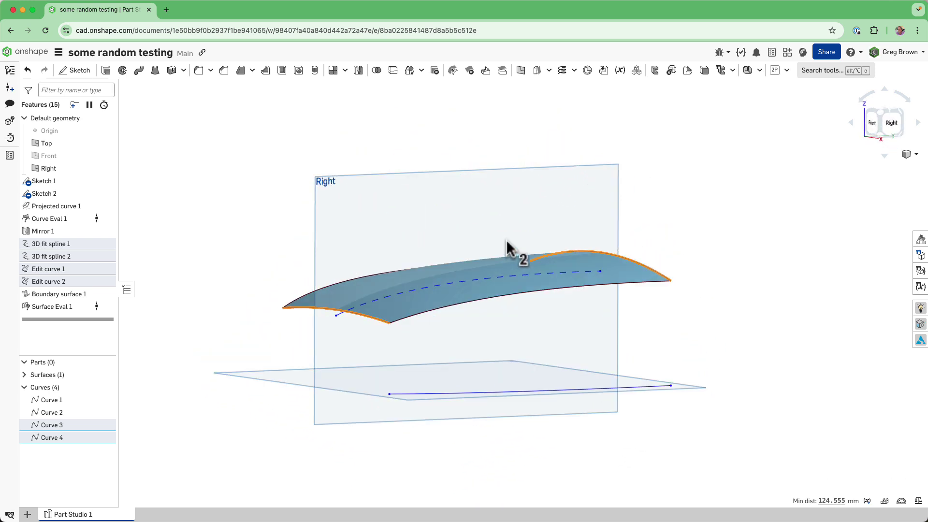
left_click(295, 236)
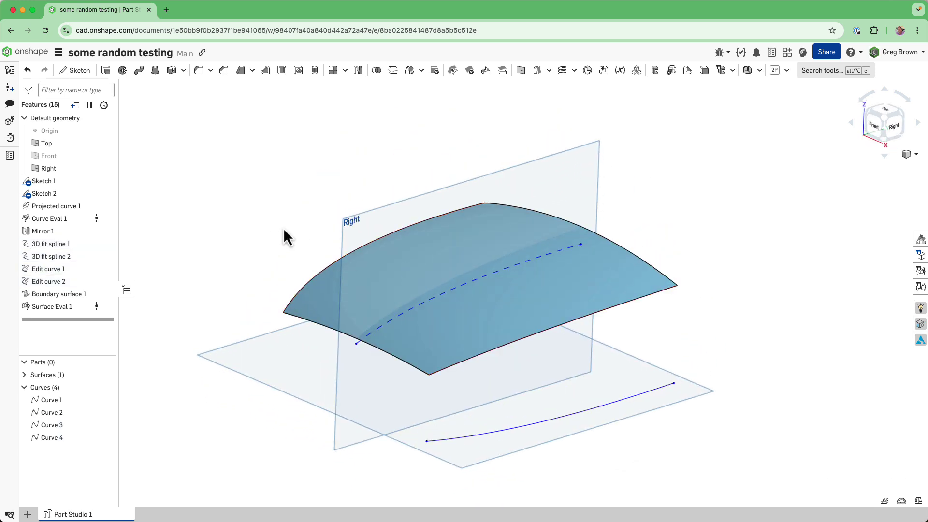
key("shift+7")
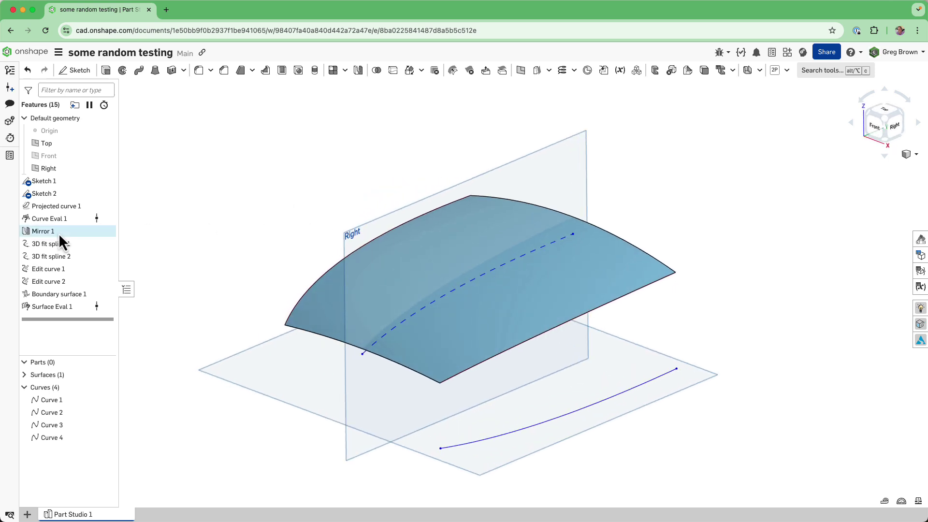
Roll the feature history back to sit between Curve Eval 1 and Mirror 1.
right_click(45, 208)
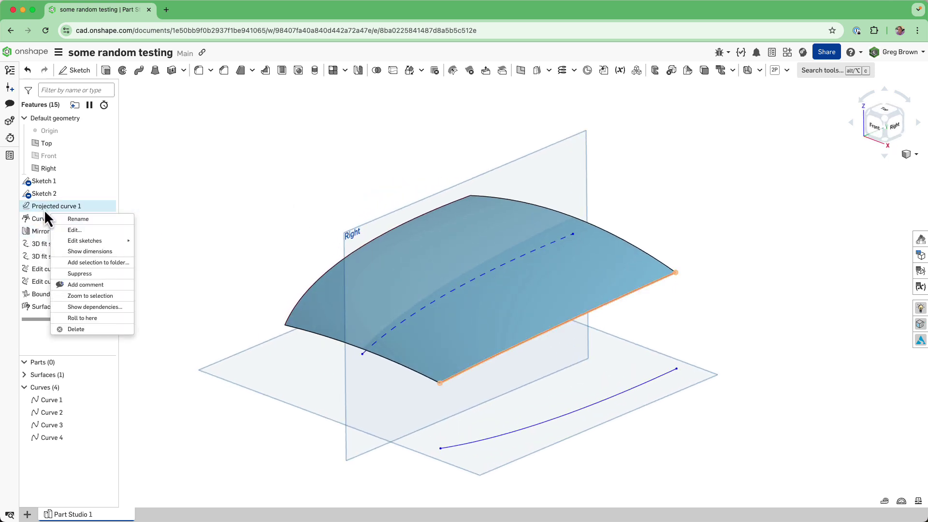
left_click(226, 234)
left_click_drag(99, 319, 89, 224)
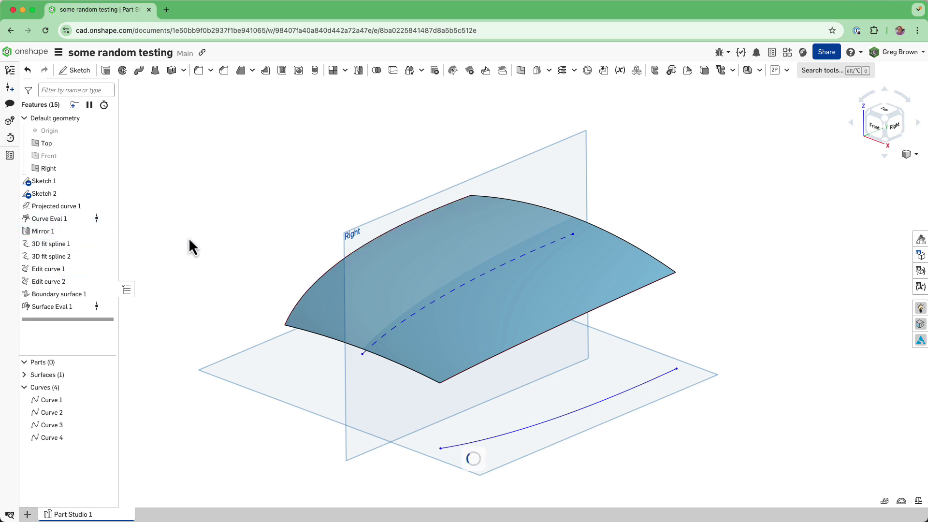
Approximate Projected curve 1 at degree 3 with at most 4 control points and 0.1 mm tolerance.
right_click(65, 208)
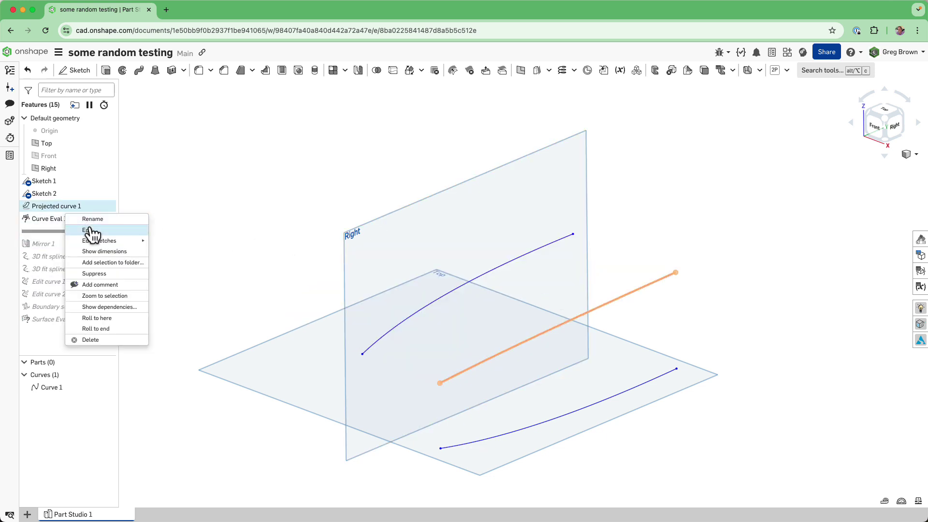
left_click(91, 230)
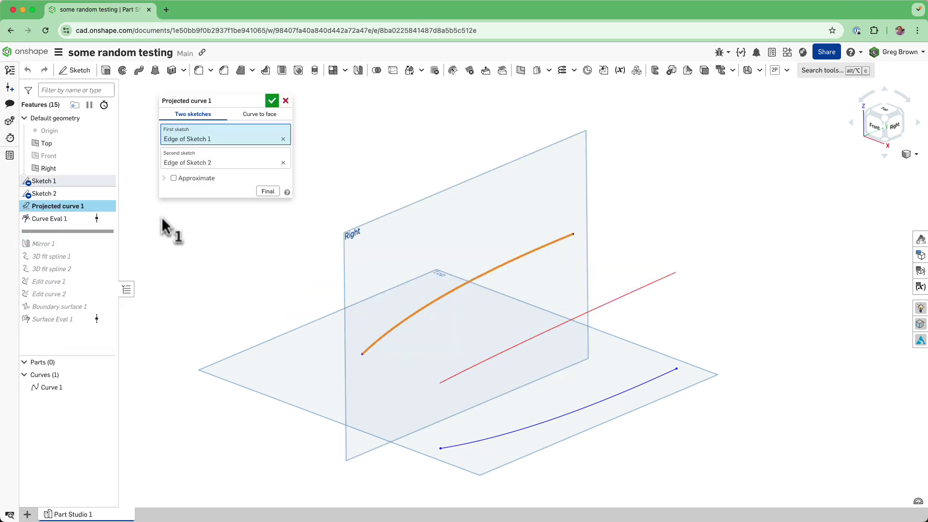
left_click(195, 179)
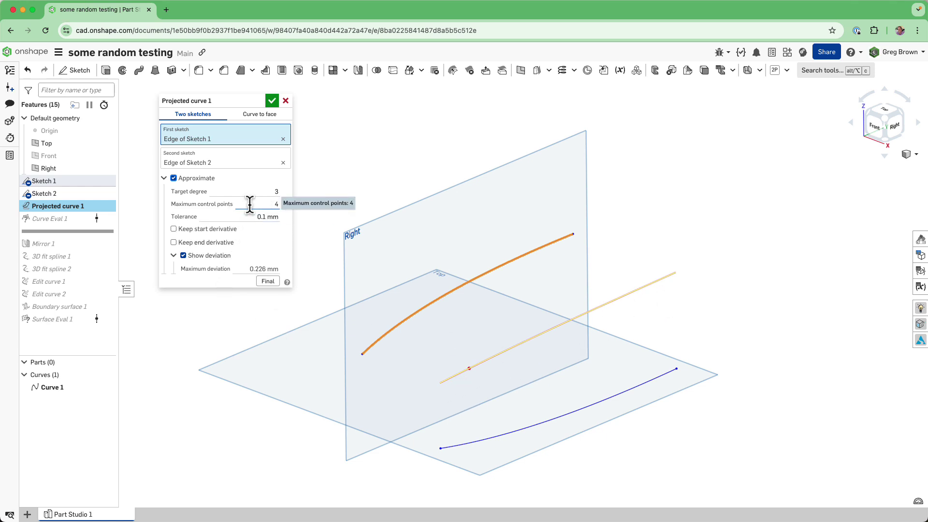
right_click_drag(708, 273, 731, 265)
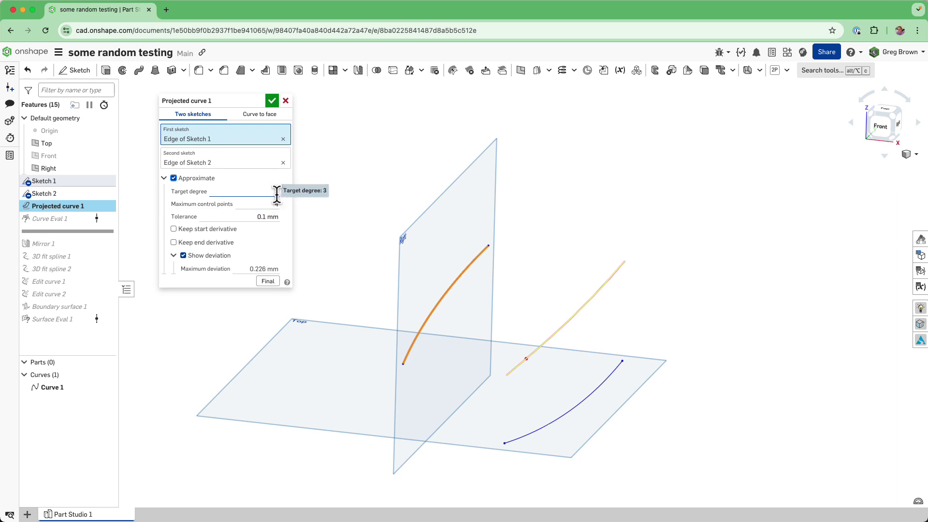
right_click_drag(577, 282, 534, 361)
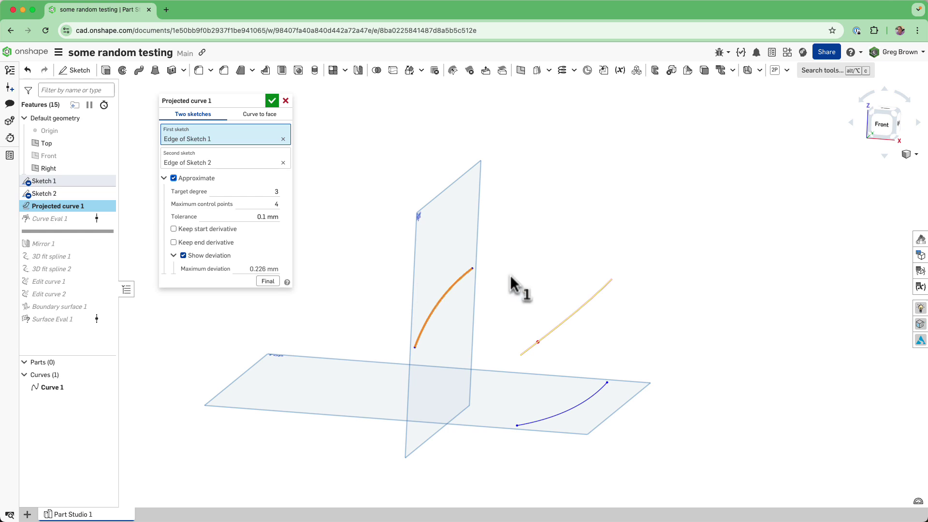
mouse_move(524, 257)
right_mouse_down()
mouse_move(537, 244)
mouse_move(527, 262)
right_mouse_up()
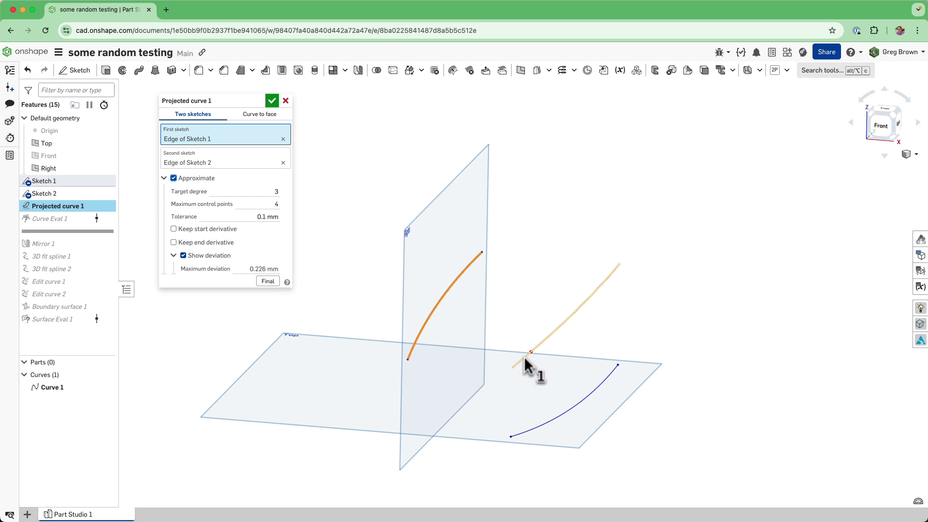
right_click_drag(534, 357, 577, 316)
left_click(272, 100)
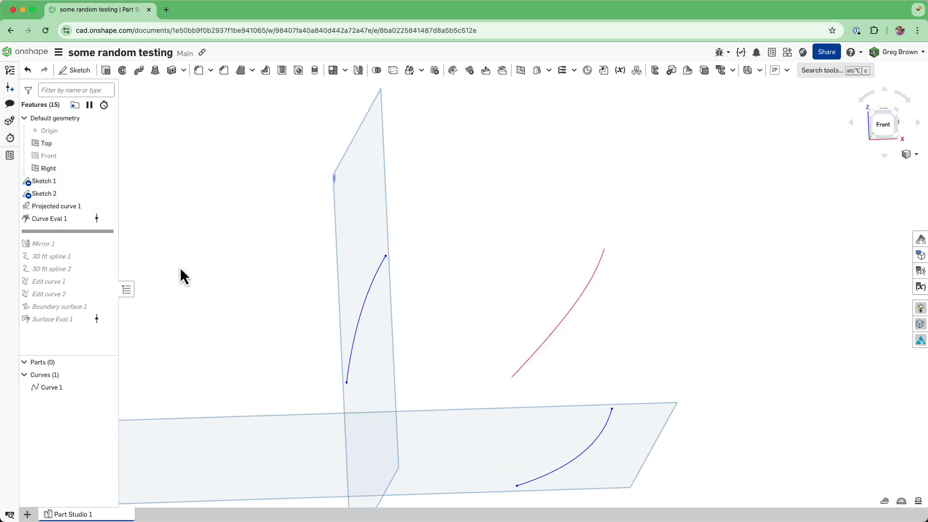
Edit Curve Eval 1 to show the control point grid: degree 3, 4 control points.
right_click(56, 222)
left_click(83, 238)
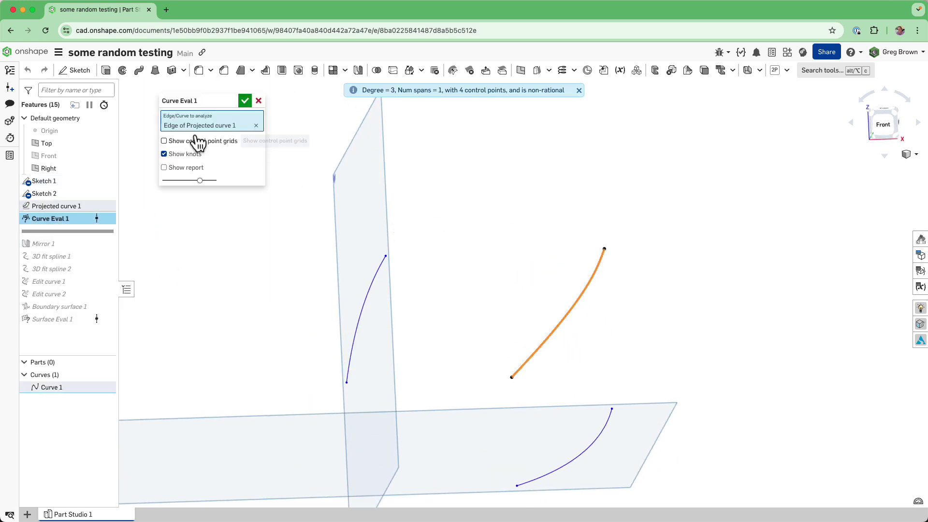
right_click_drag(271, 184, 345, 297)
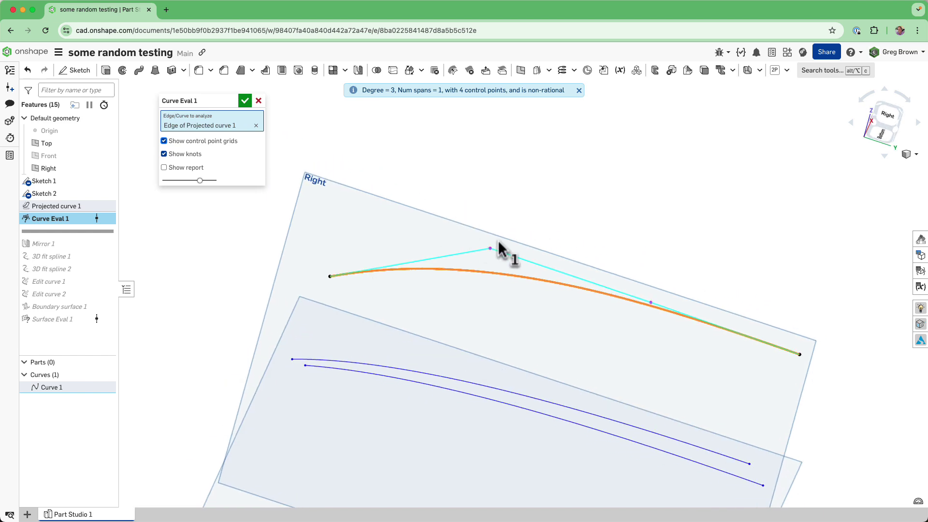
right_click_drag(723, 300, 662, 273)
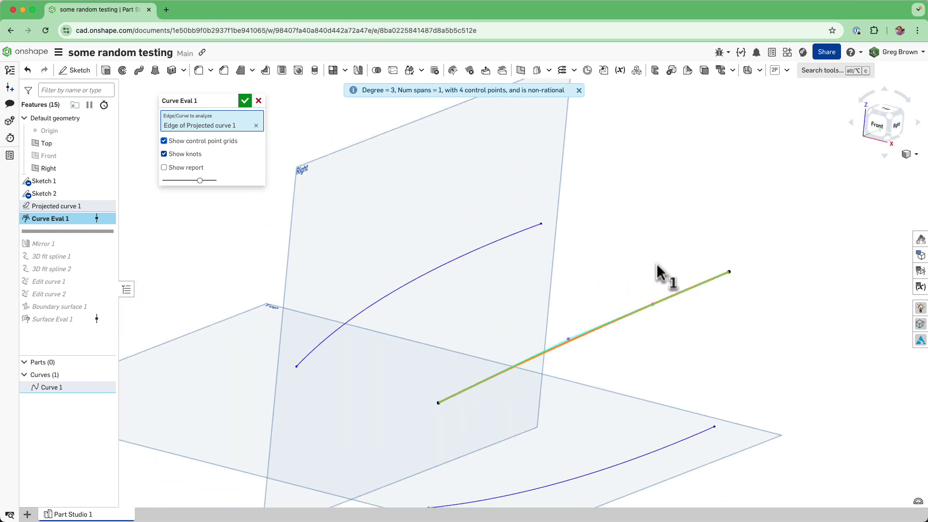
left_click(245, 102)
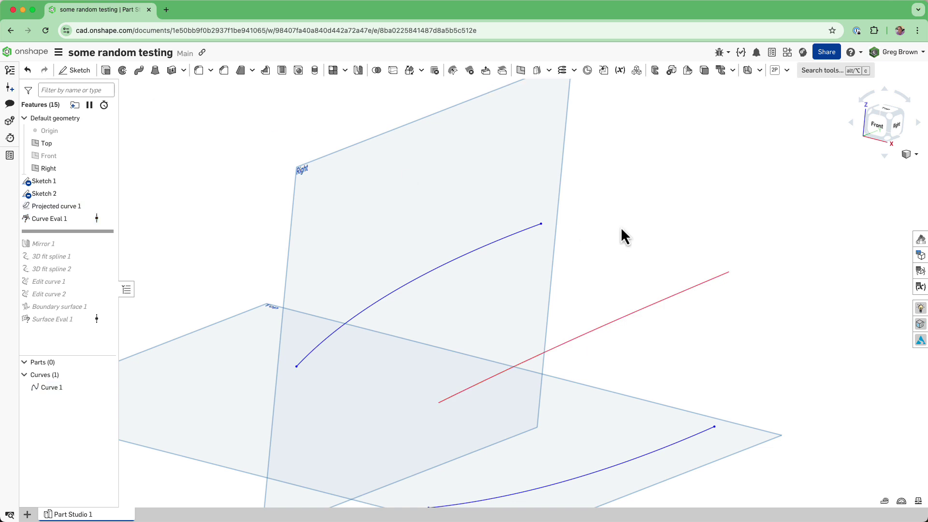
Inspect curvature combs on the projected curve with curve/surface analysis.
key("shift+c")
left_click(652, 292)
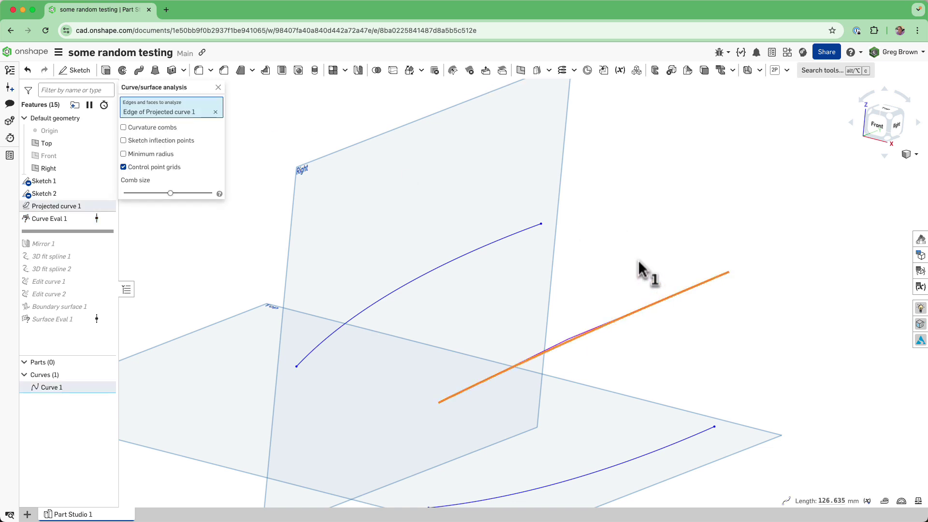
right_click_drag(642, 279, 632, 259)
left_click(145, 127)
right_click_drag(441, 252, 400, 208)
left_click(218, 87)
Roll the feature history to the end to regenerate Boundary surface 1.
right_click(66, 208)
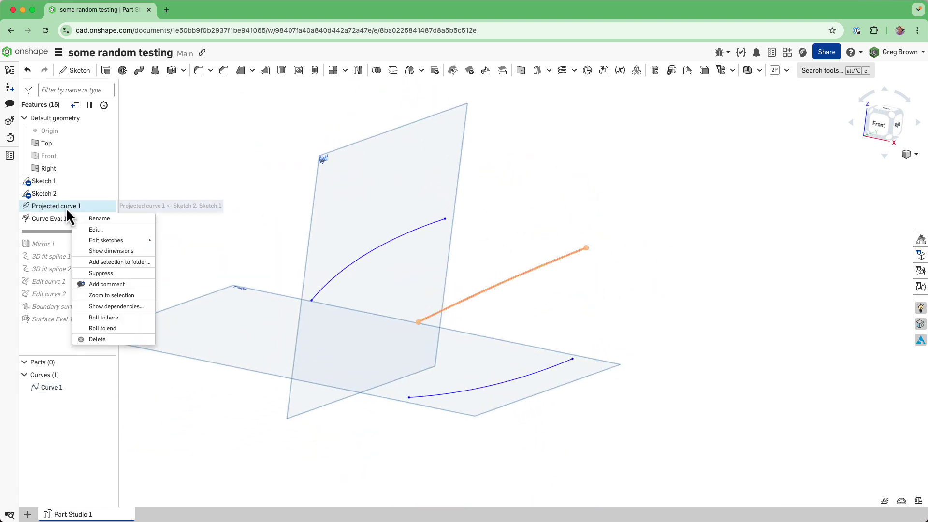
right_click(98, 232)
left_click(133, 246)
mouse_move(201, 207)
right_mouse_down()
mouse_move(238, 208)
mouse_move(534, 278)
mouse_move(526, 269)
mouse_move(577, 256)
mouse_move(529, 261)
mouse_move(566, 269)
mouse_move(541, 283)
mouse_move(542, 267)
mouse_move(538, 276)
right_mouse_up()
Hide planes, sketches and curves, then check the surface's zebra stripes.
key("shift+h")
key("shift+z")
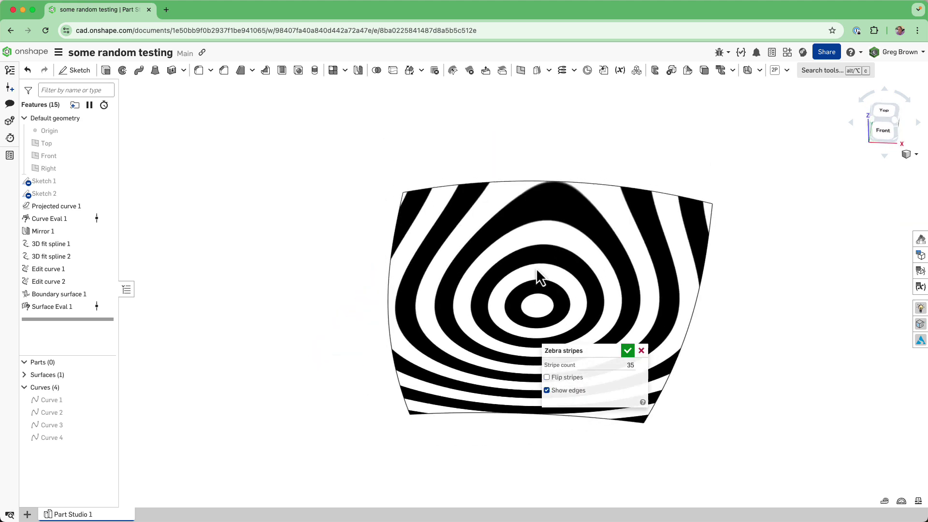
left_click(642, 350)
right_click_drag(595, 319, 524, 297)
Show Surface Eval 1's control point grid without knots, revealing a degree 3×3 surface with 4×4 control points.
right_click(60, 307)
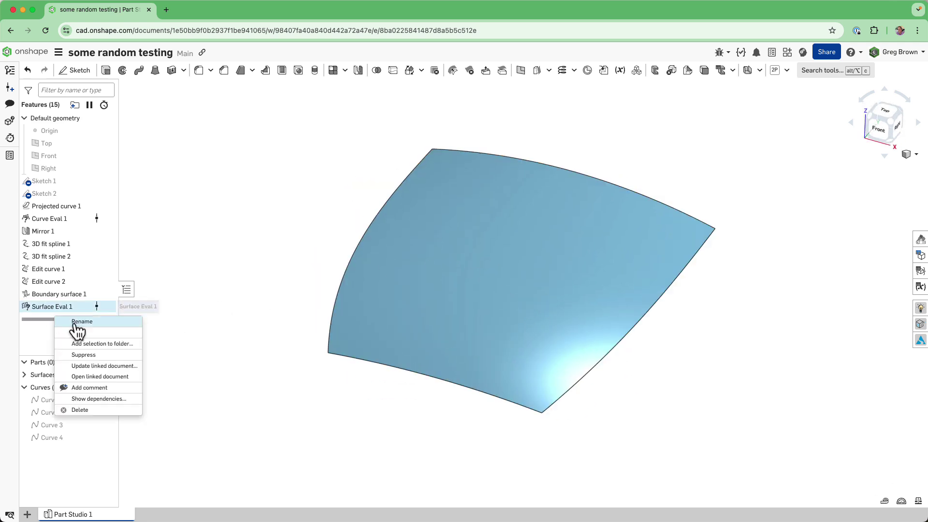
left_click(80, 321)
right_click_drag(377, 283, 537, 228)
left_click(185, 154)
left_click(186, 141)
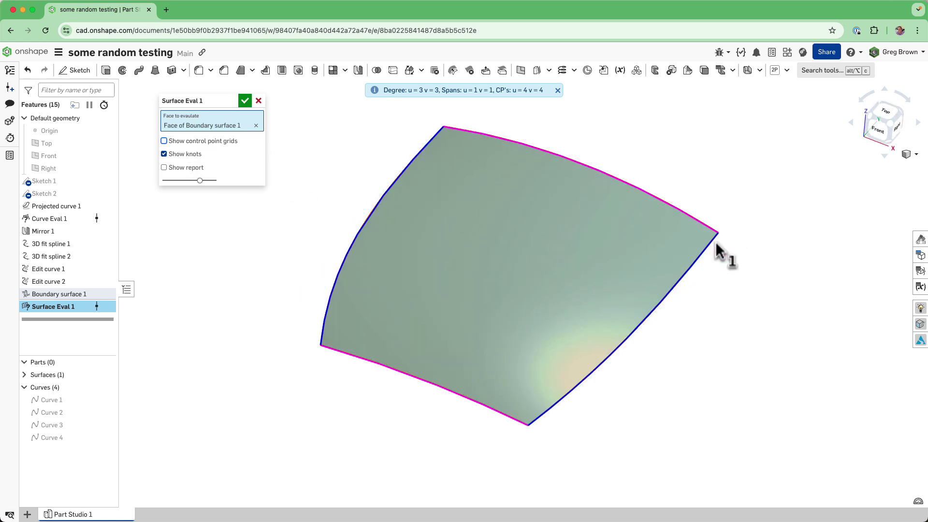
right_click_drag(459, 285, 510, 224)
left_click(186, 141)
left_click(185, 153)
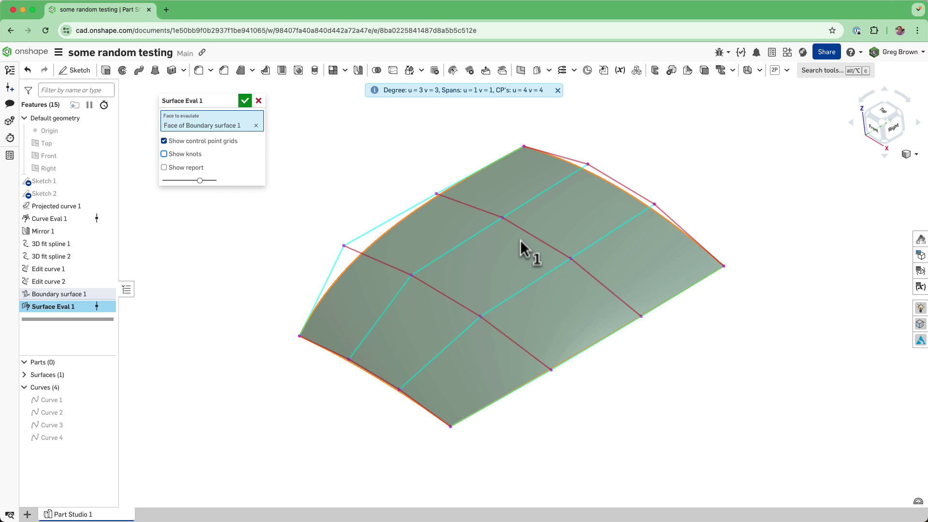
key("shift+1")
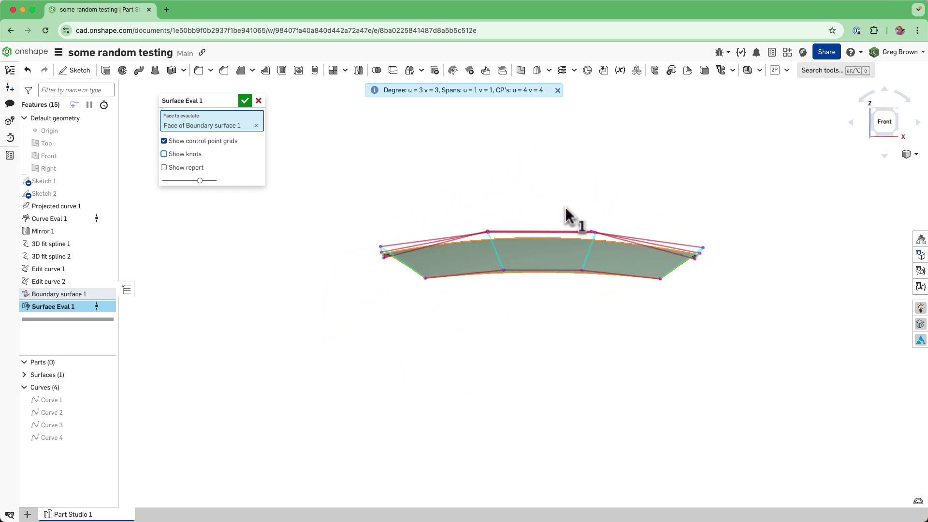
right_click_drag(567, 214, 425, 226)
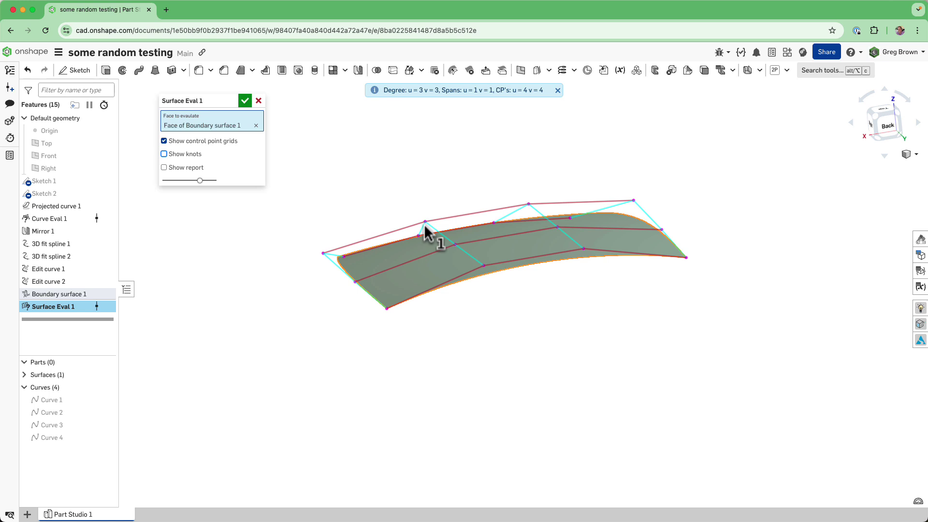